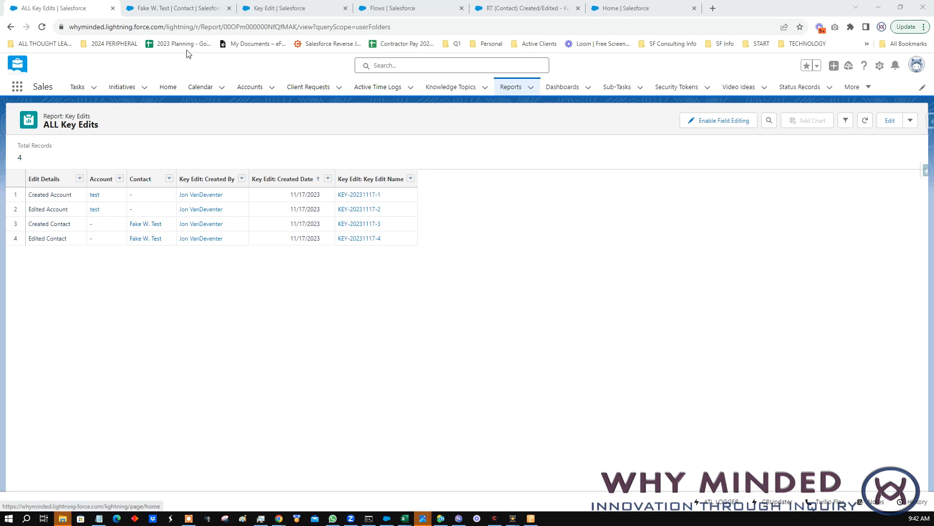
# Start a new custom field on the Key Edit object with Formula as its data type.
pyautogui.click(280, 11)
pyautogui.click(711, 164)
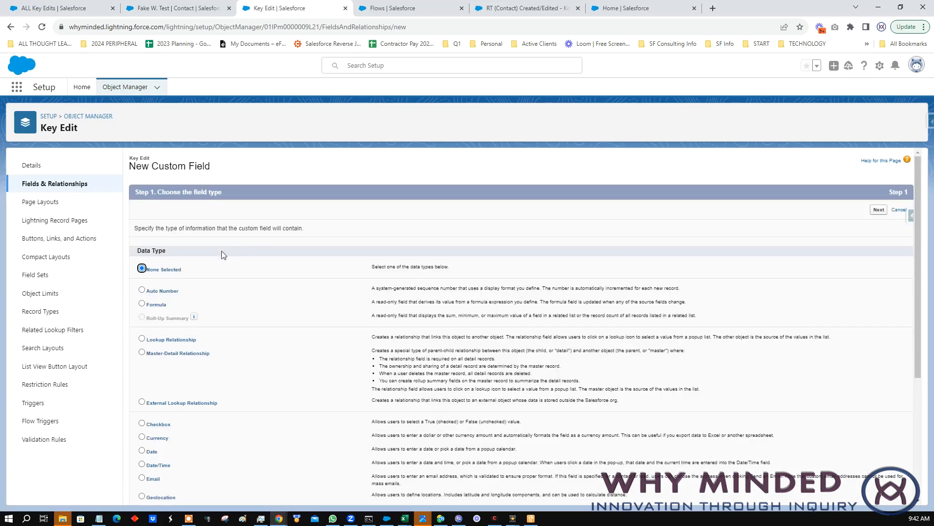
pyautogui.click(142, 303)
pyautogui.click(879, 209)
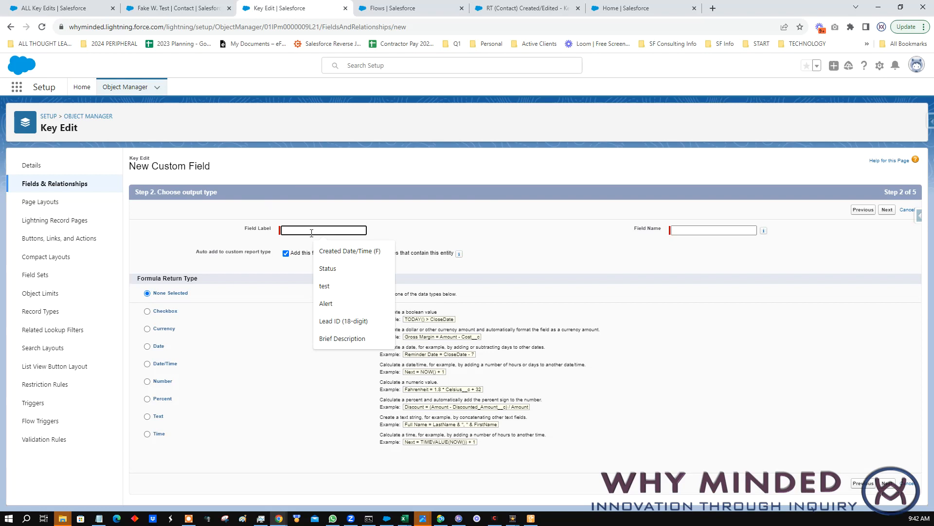
# Group the rows of the ALL Key Edits report by Key Edit: Created By and run the report.
pyautogui.click(104, 11)
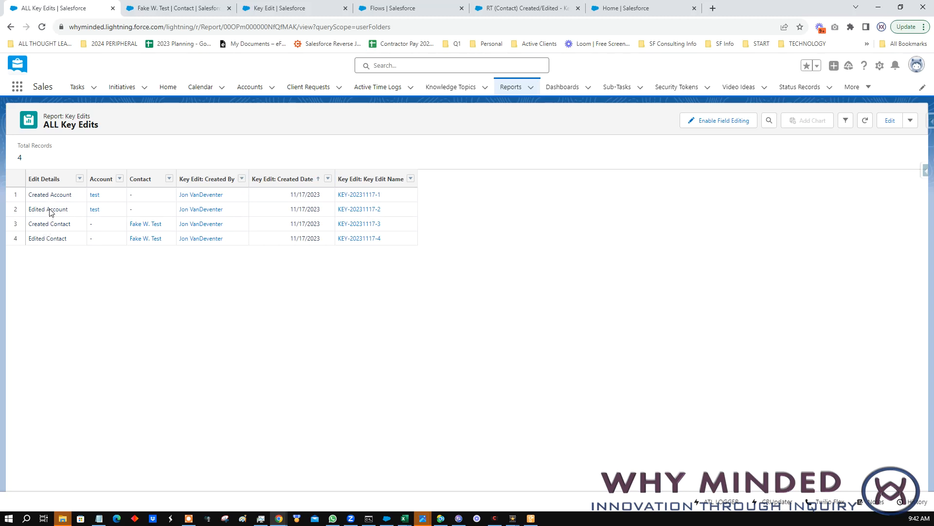
pyautogui.click(889, 120)
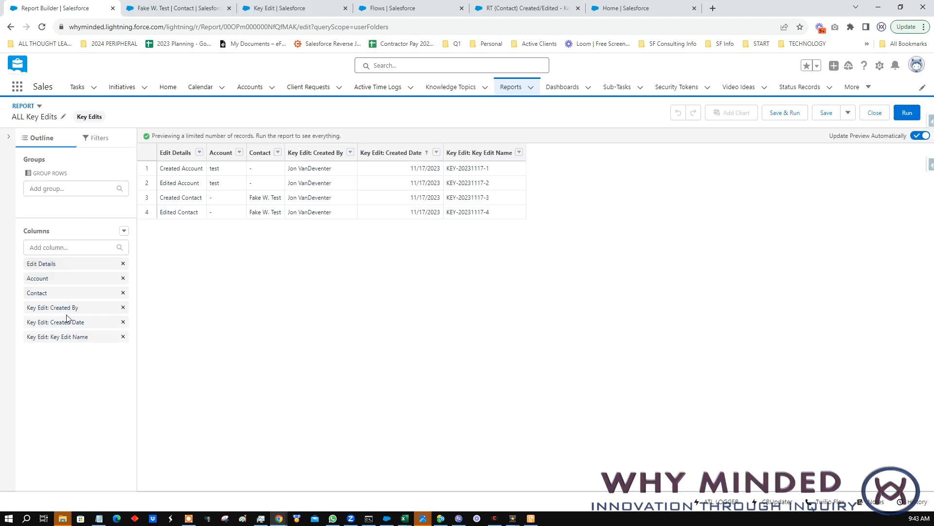
pyautogui.moveTo(77, 308); pyautogui.dragTo(83, 209)
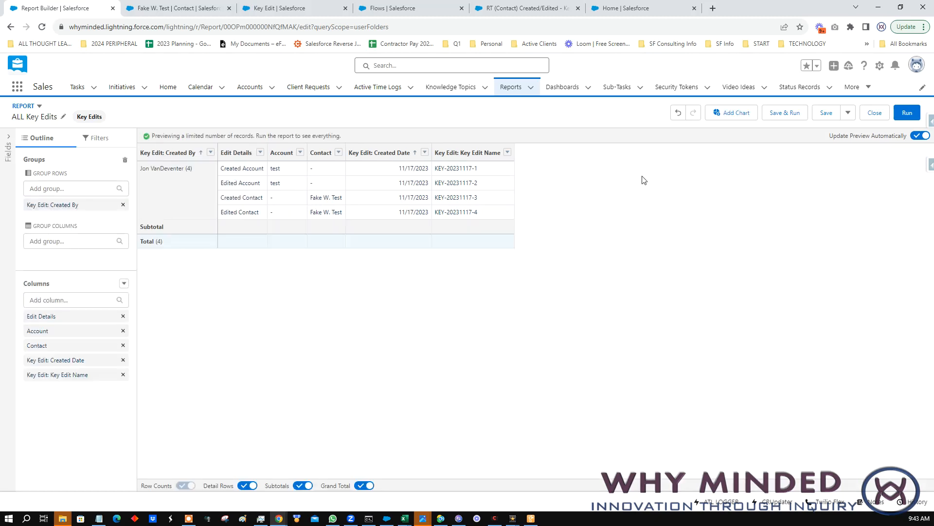
pyautogui.click(903, 113)
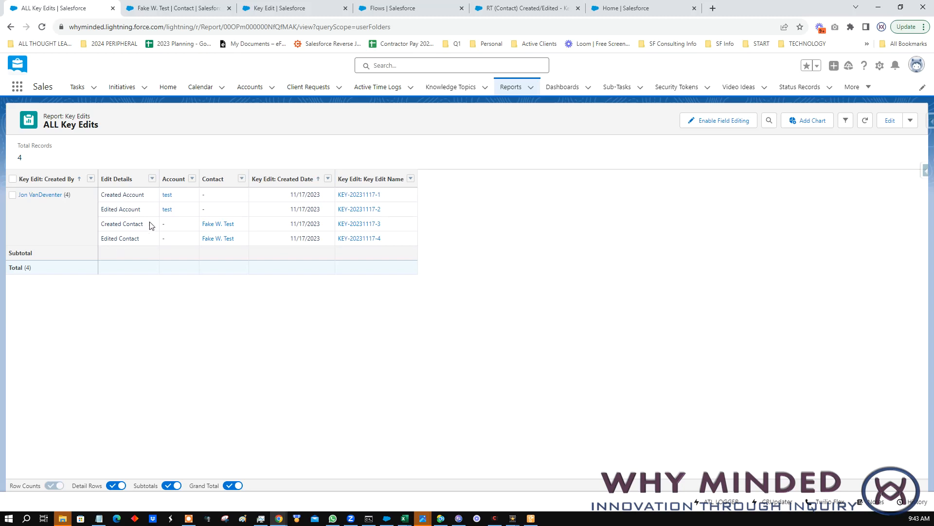
# Add Edit Details as a second row group in the ALL Key Edits report, turn off subtotals, then save and run it.
pyautogui.click(891, 121)
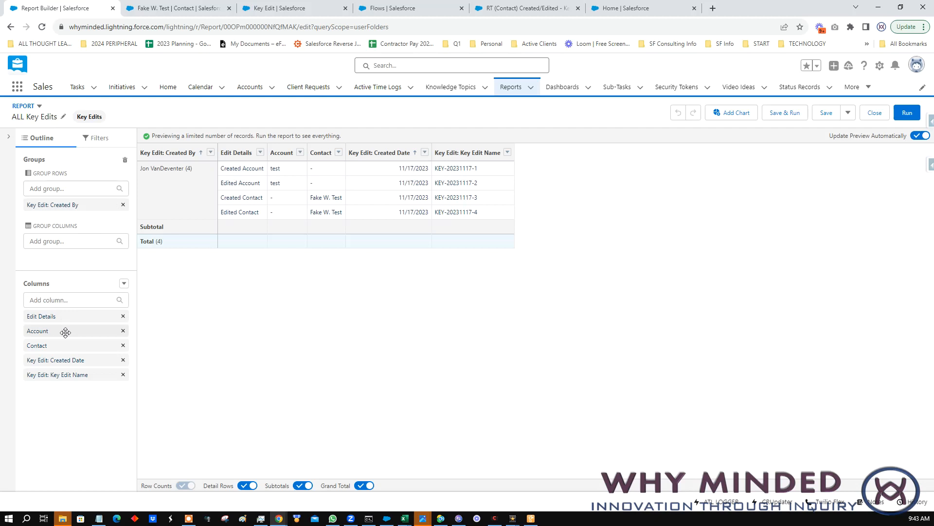
pyautogui.moveTo(68, 317); pyautogui.dragTo(78, 219)
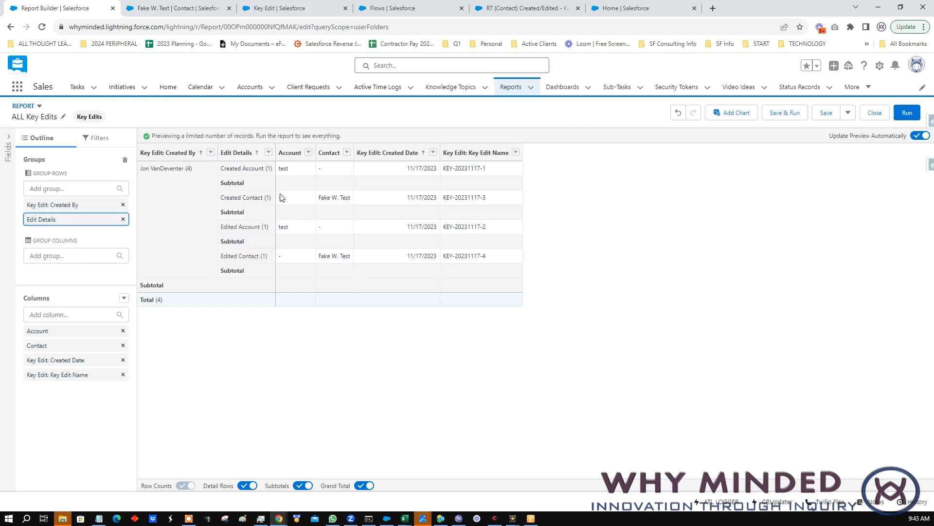
pyautogui.click(301, 485)
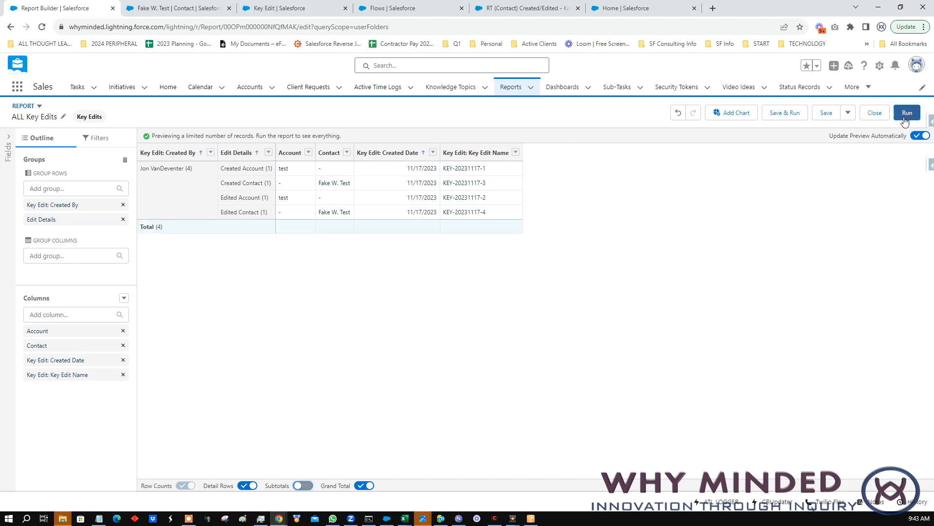
pyautogui.click(787, 115)
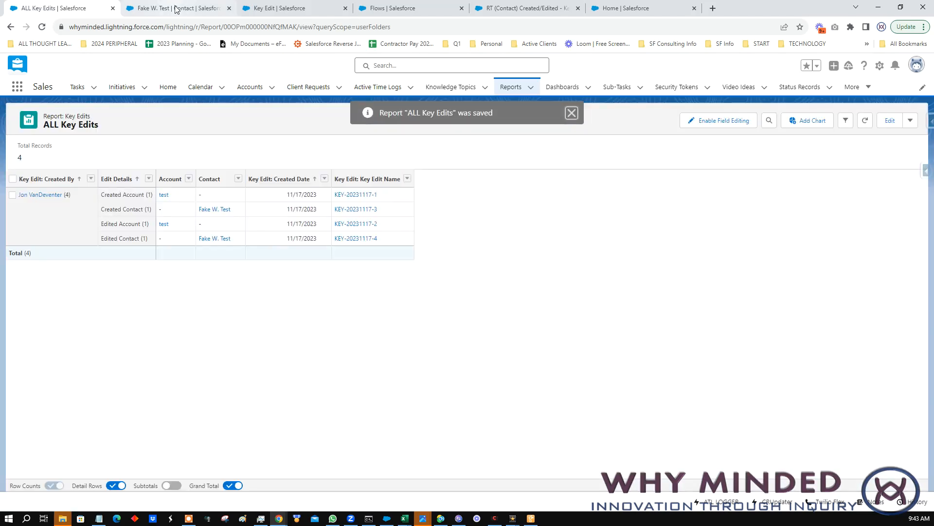
# Set the test contact's salutation to Mr. and save the record.
pyautogui.click(176, 9)
pyautogui.click(710, 120)
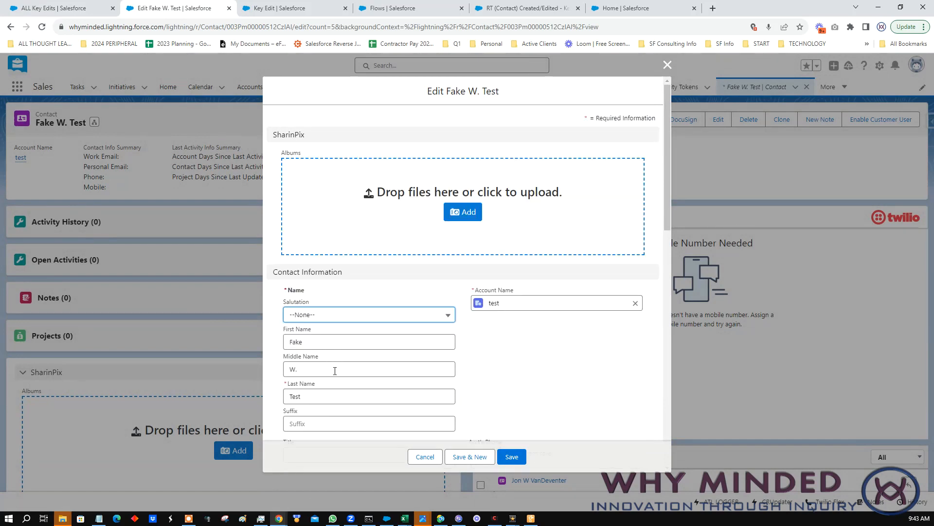
pyautogui.click(343, 316)
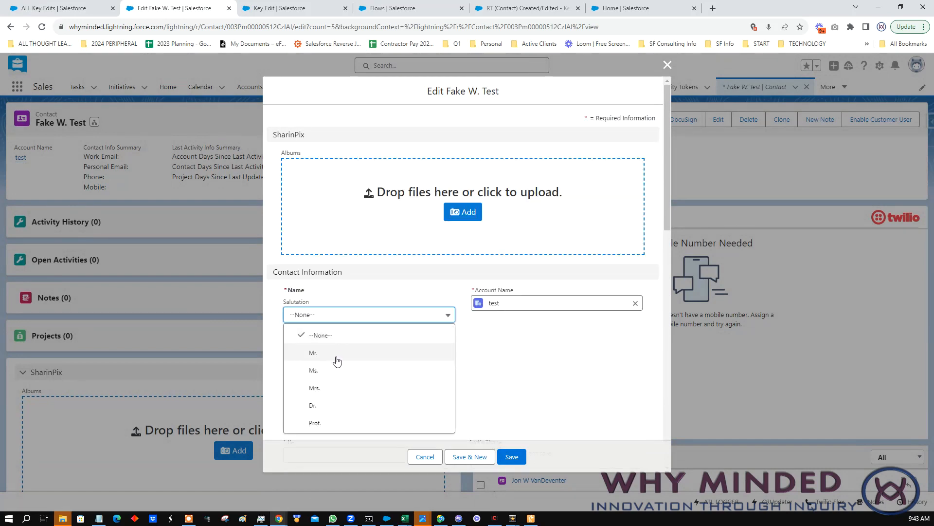
pyautogui.click(342, 353)
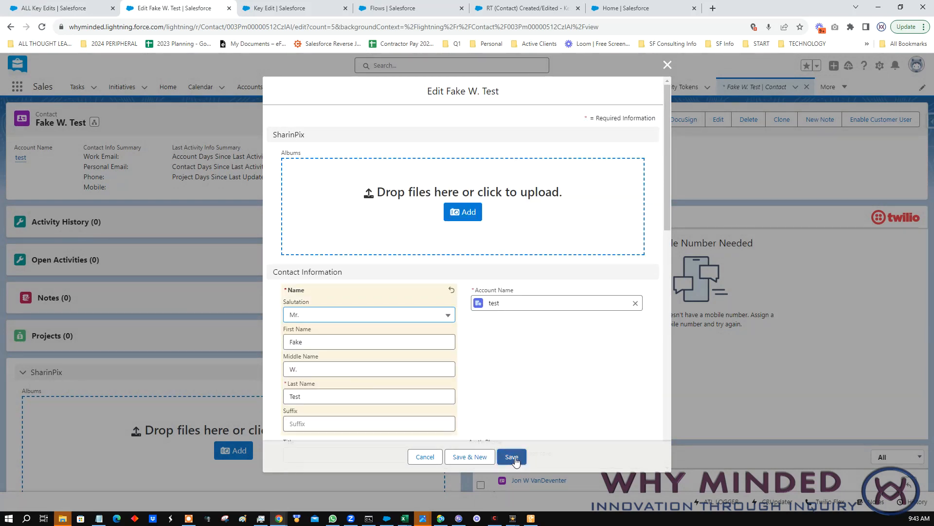
pyautogui.click(512, 456)
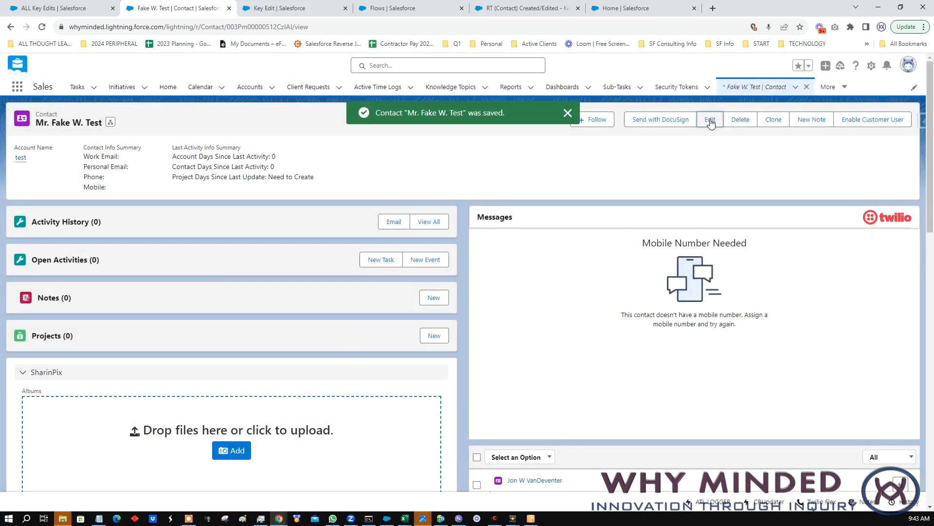
# Fill in the test contact's work e-mail and save the record.
pyautogui.click(710, 121)
pyautogui.scroll(-3, 372, 340)
pyautogui.click(354, 287)
pyautogui.write('fake@fake.com')
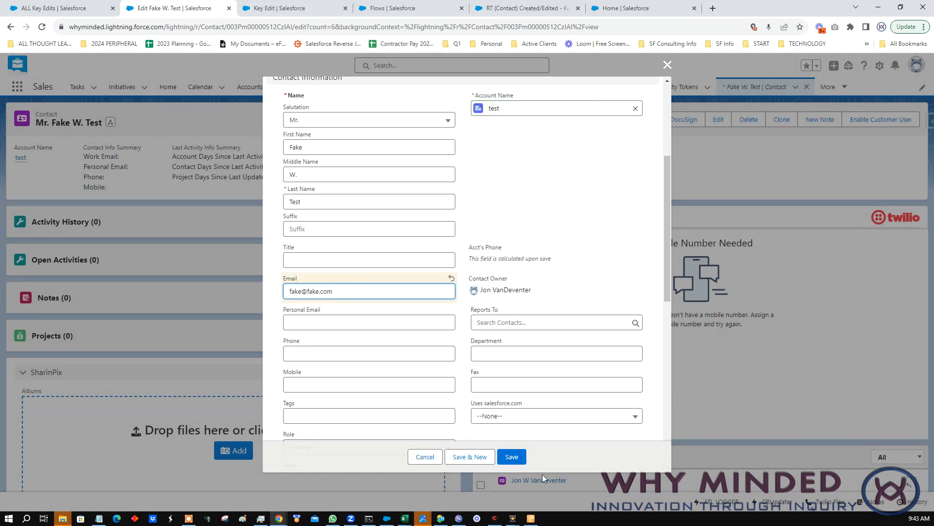
pyautogui.click(519, 458)
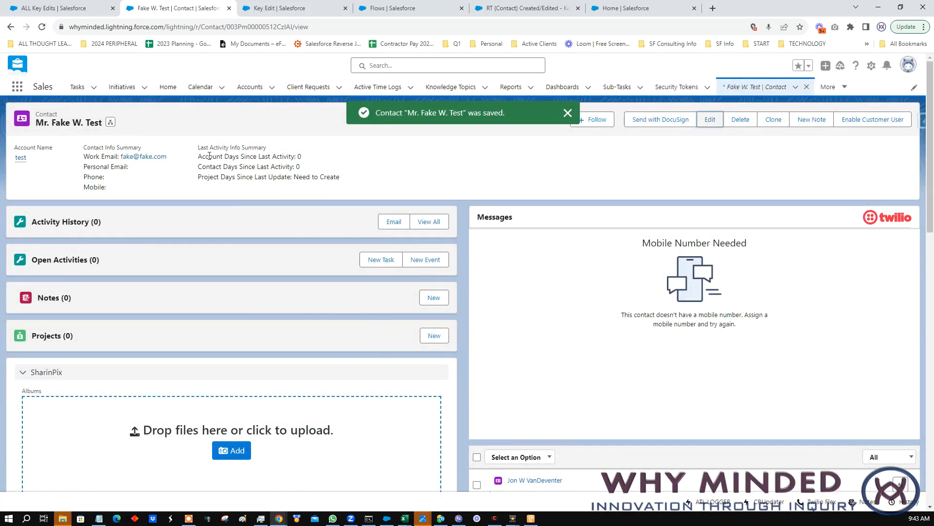
# Refresh the ALL Key Edits report and check the record counts with detail rows hidden, then show the detail rows again.
pyautogui.click(73, 8)
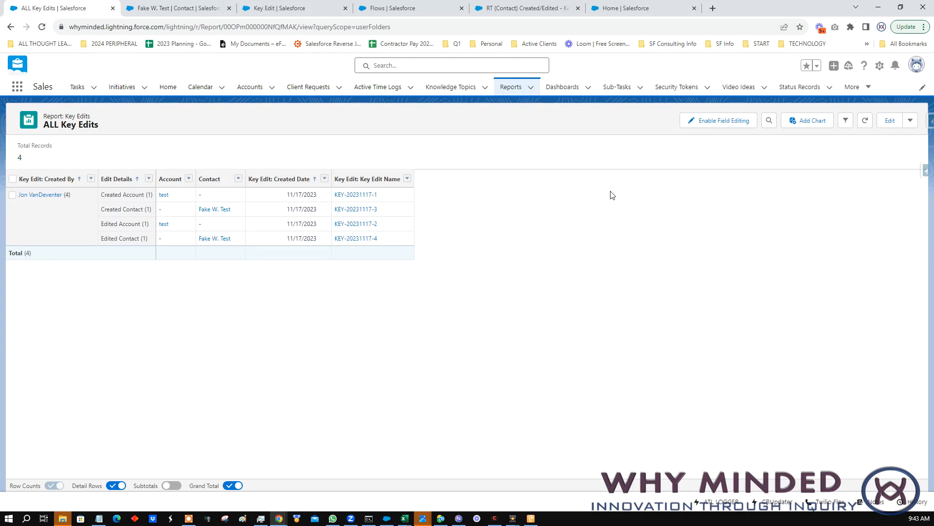
pyautogui.click(865, 122)
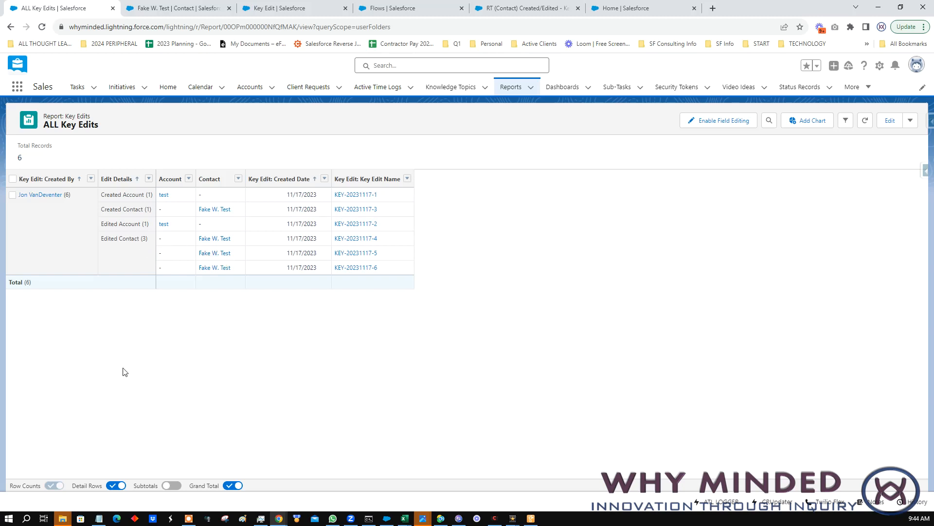
pyautogui.click(116, 485)
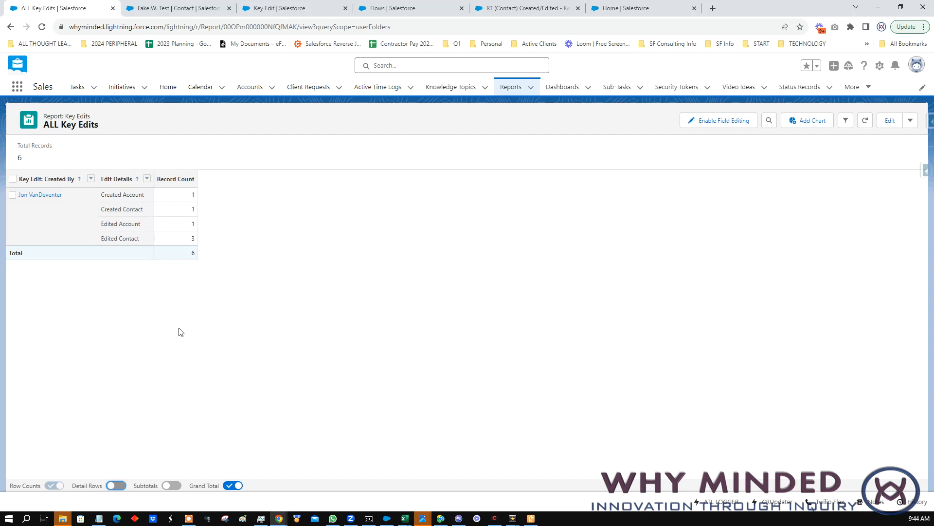
pyautogui.click(115, 485)
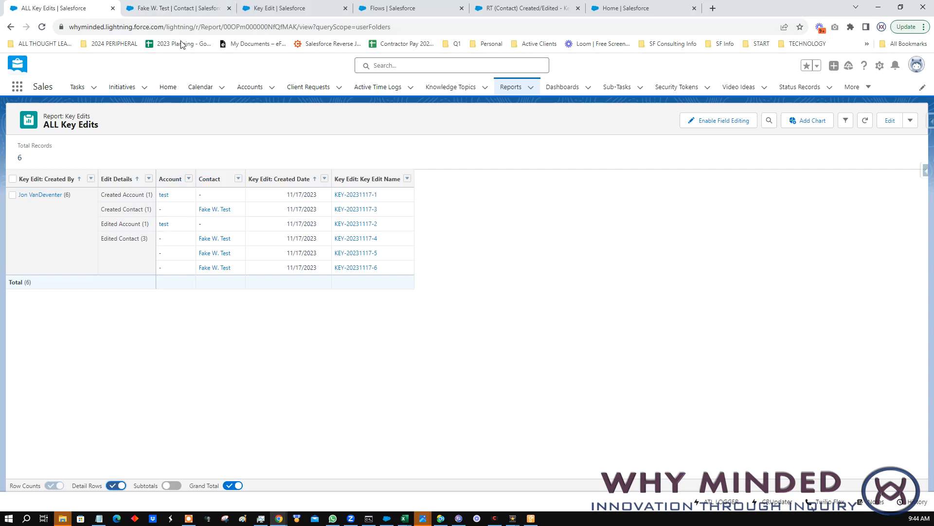
# Label the new Key Edit formula field Edited Record, give it the Text return type and proceed to the formula entry.
pyautogui.click(302, 13)
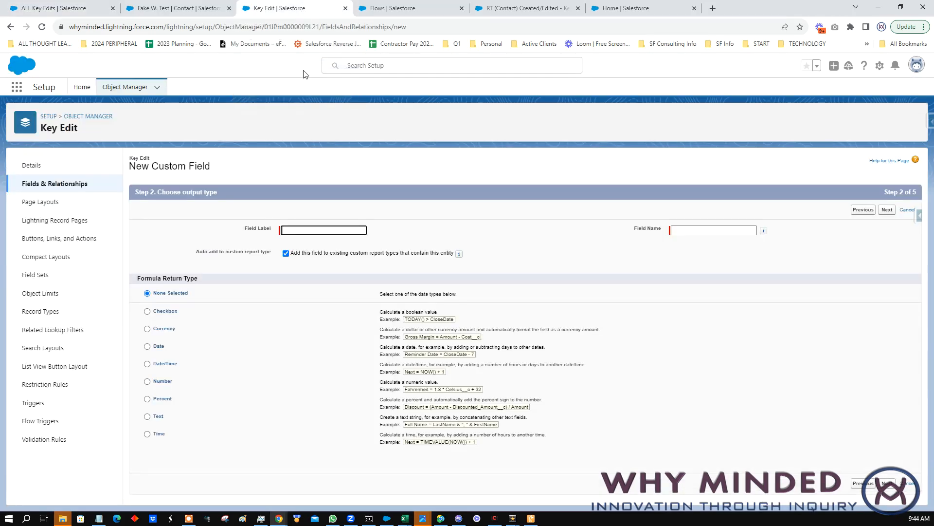
pyautogui.click(309, 232)
pyautogui.write('Edited R')
pyautogui.press('Tab')
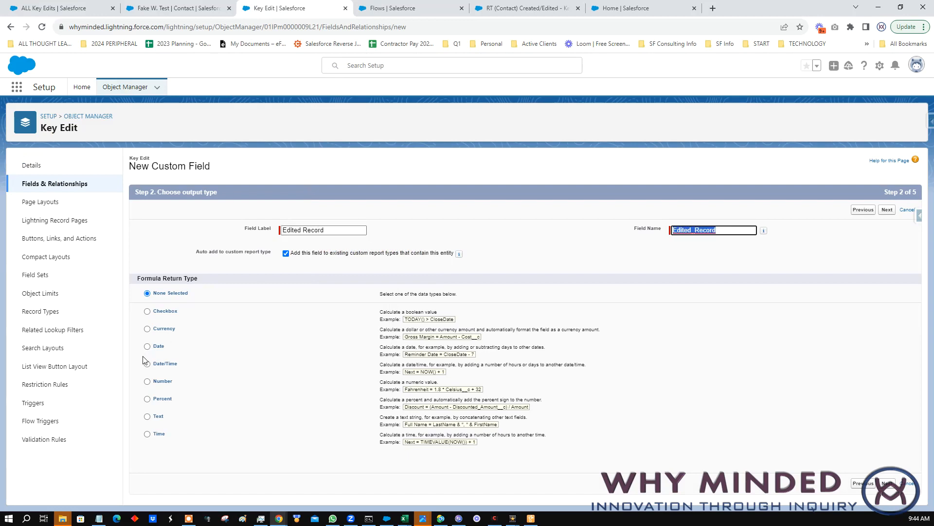
pyautogui.click(147, 416)
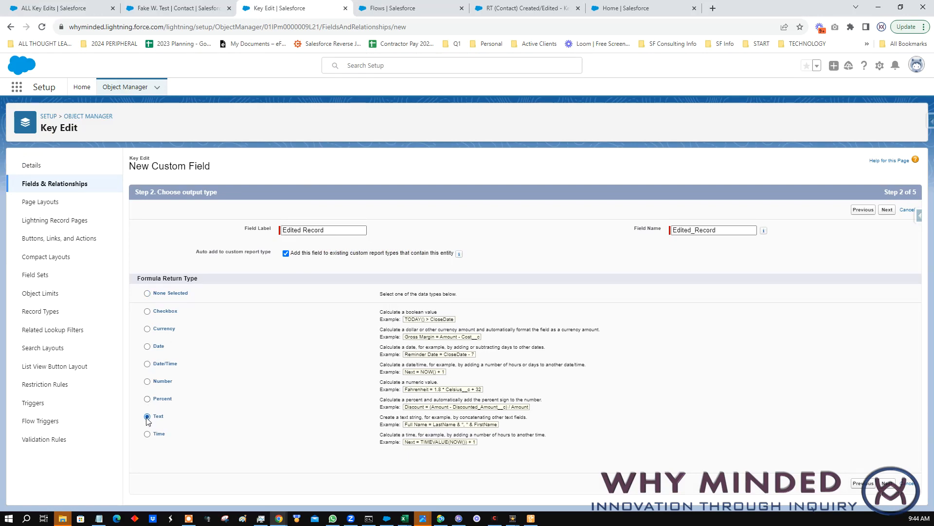
pyautogui.click(885, 488)
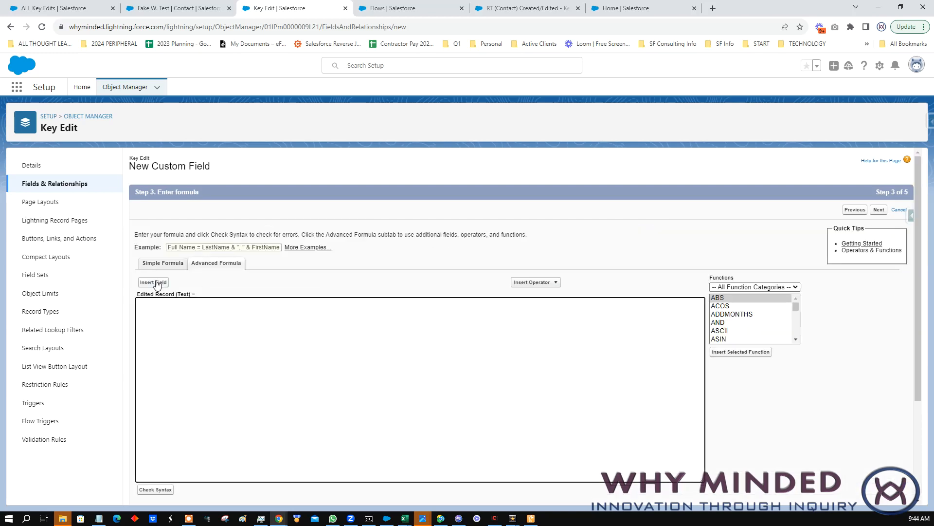
# Insert the Key Edit object's Contact and Account lookup fields into the Edited Record formula.
pyautogui.click(155, 282)
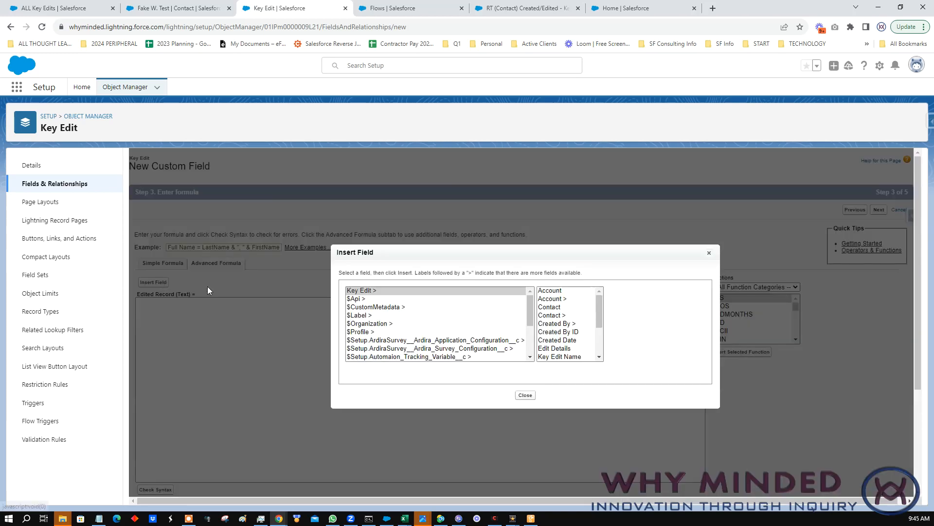
pyautogui.click(552, 306)
pyautogui.click(638, 346)
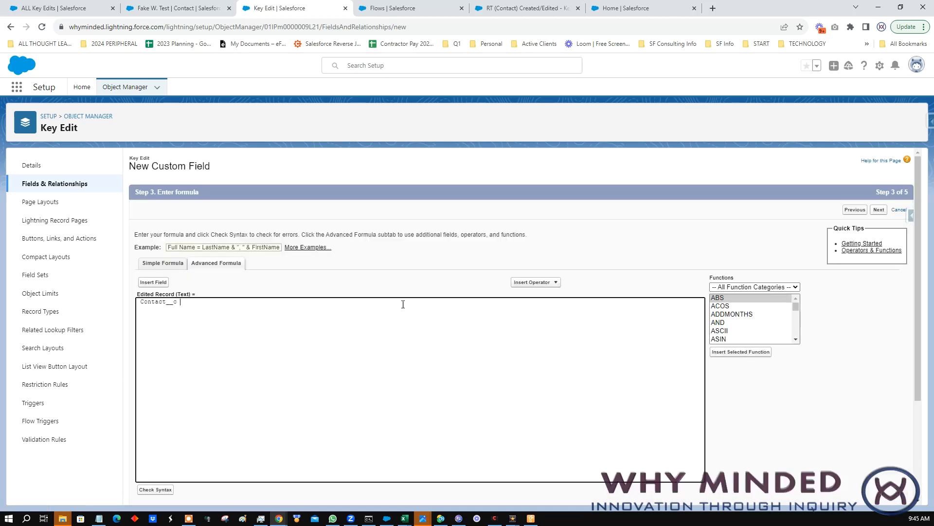
pyautogui.click(161, 282)
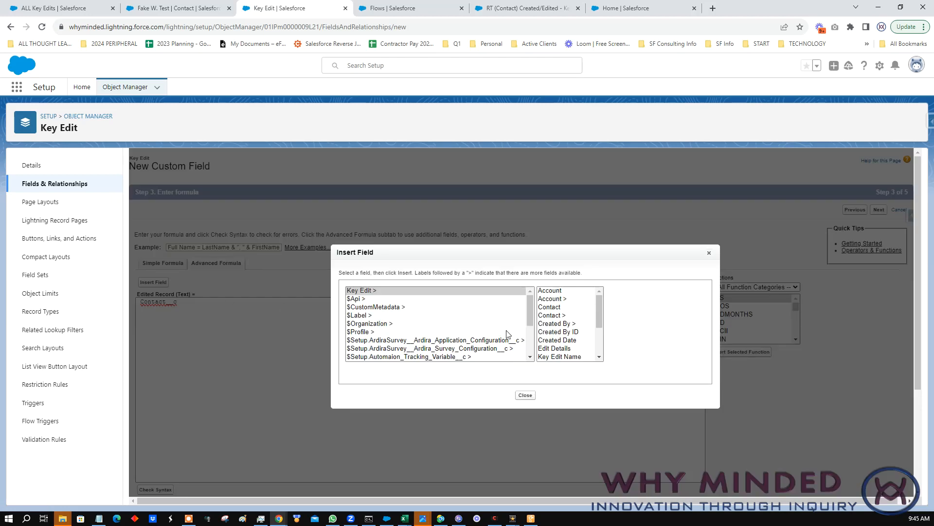
pyautogui.click(550, 290)
pyautogui.click(633, 342)
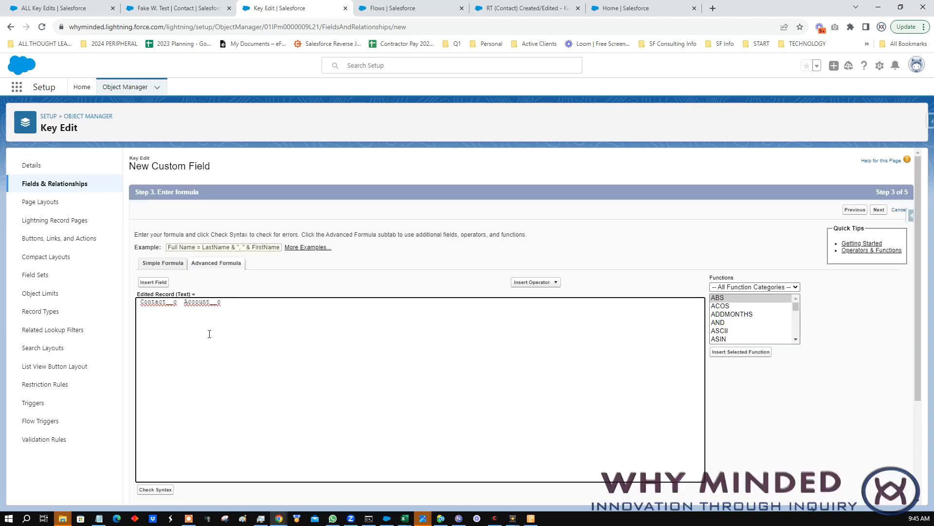
# Put the contact field into the opening condition of the formula as IF(NOT(ISBLANK(Contact__c),.
pyautogui.write('IF( ')
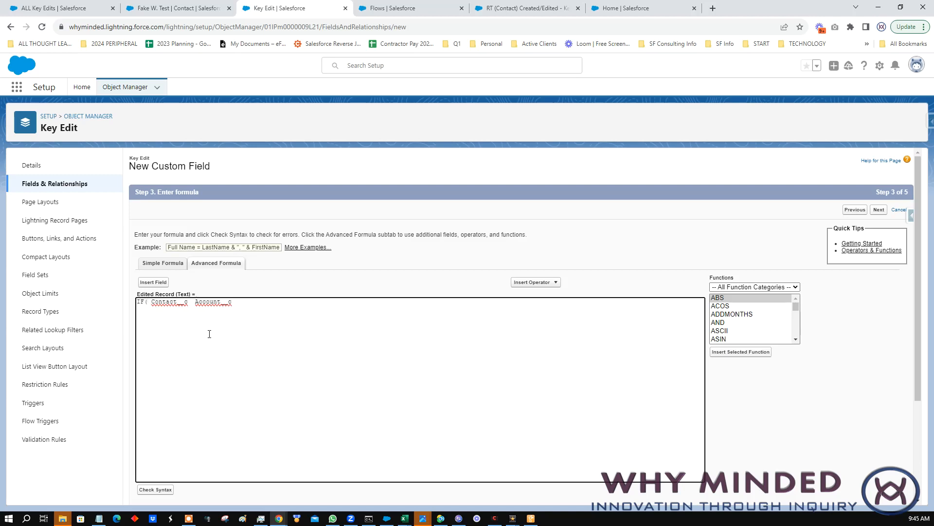
pyautogui.write('N')
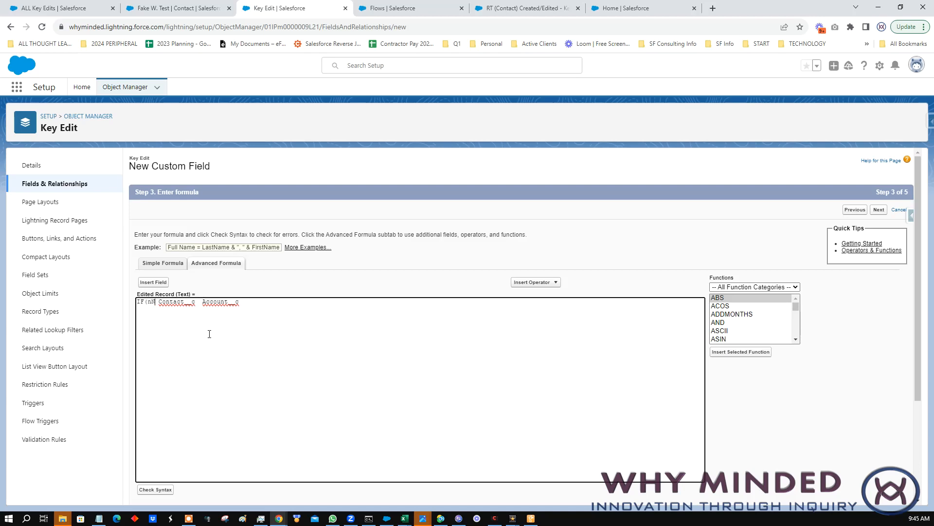
pyautogui.write('OT(ISBLANK(Contact__c')
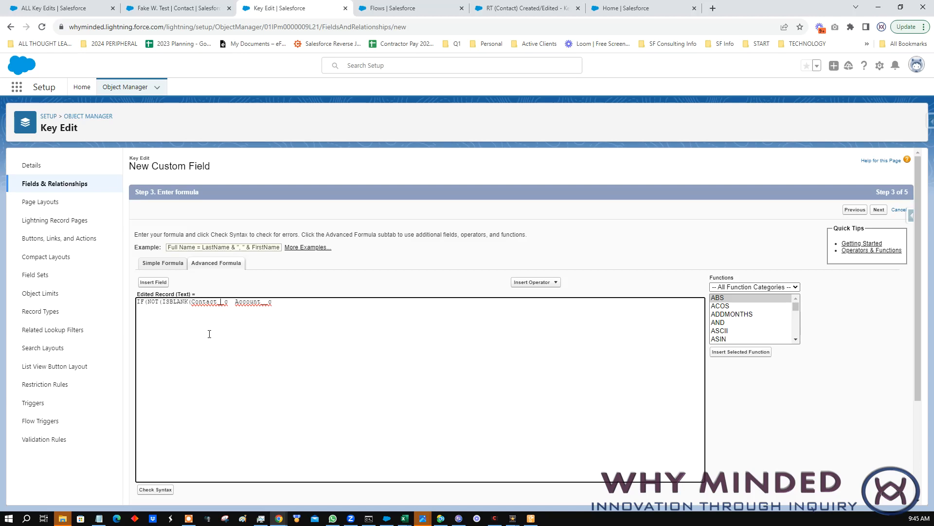
pyautogui.write('),')
# Add the placeholder PUT IN CONTACT NAME AND HYPERLINK on a new line as the contact result, with a comma on the line below.
pyautogui.press('Return')
pyautogui.write('PUT IN CONT')
pyautogui.write('ACT ')
pyautogui.write('NAME AN D')
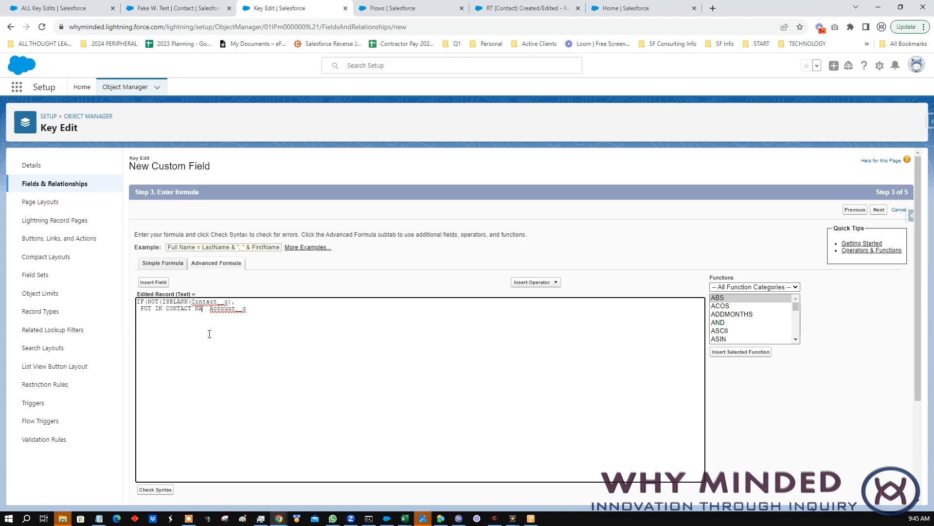
pyautogui.write('HYPERLINK')
pyautogui.press('Return')
pyautogui.write(',')
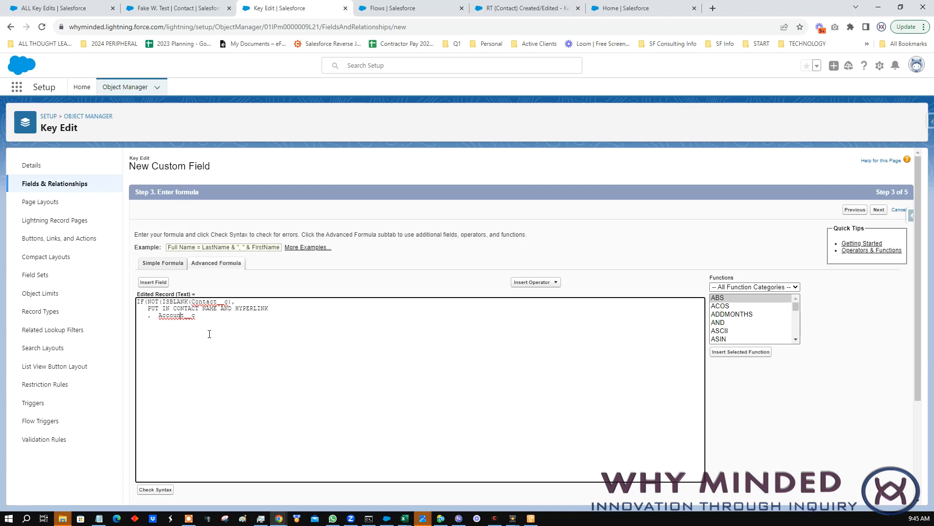
# Nest IF(NOT(ISBLANK(Account__c), as the formula's else branch, with the placeholder PUT IN ACCOUNT NAME AND HYPERLINK as its result.
pyautogui.press('Return')
pyautogui.write('IF(NOT(ISBLANK(')
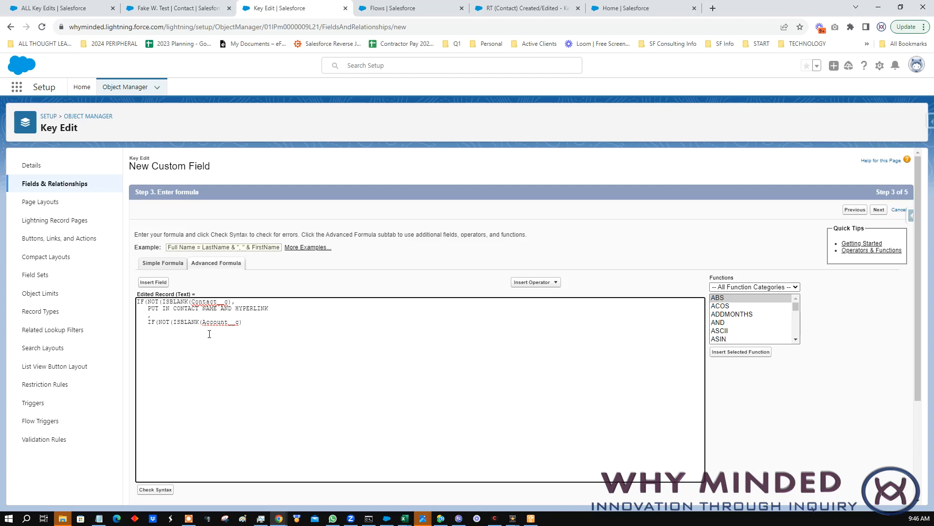
pyautogui.write('),')
pyautogui.press('Return')
pyautogui.write('PUT IN ACCOUNT NAME AND HYPERLINK')
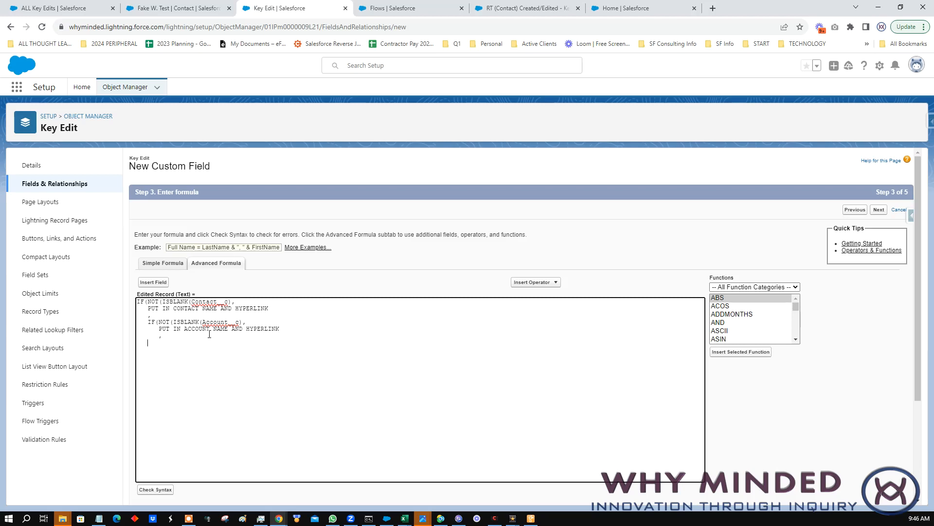
# Complete the nested formula with NULL as the final else result and closing parentheses for both IF functions on separate lines.
pyautogui.write('nu')
pyautogui.press('BackSpace')
pyautogui.write('NULL')
pyautogui.write(')')
pyautogui.write(')')
# Replace the contact placeholder line in the formula with the related contact's Contact ID field, Contact__r.Id.
pyautogui.hotkey('shift', 'End')
pyautogui.press('BackSpace')
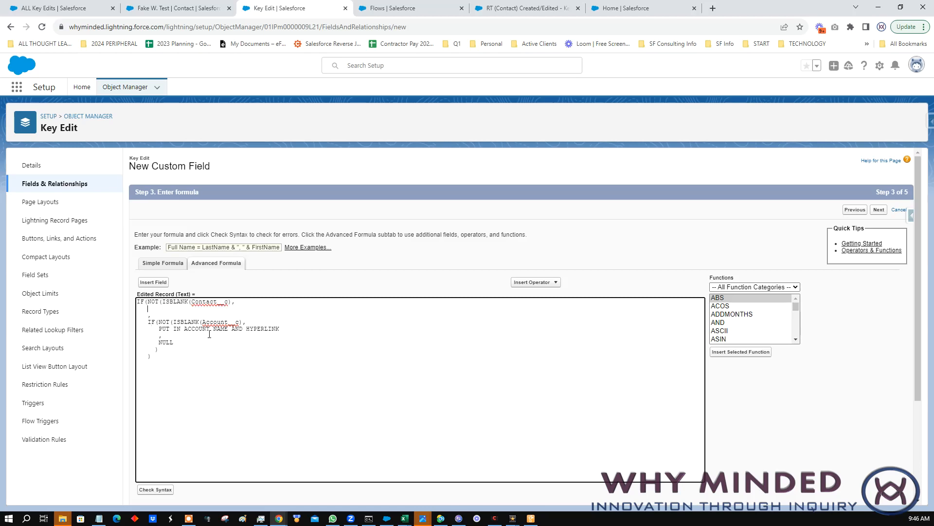
pyautogui.click(154, 283)
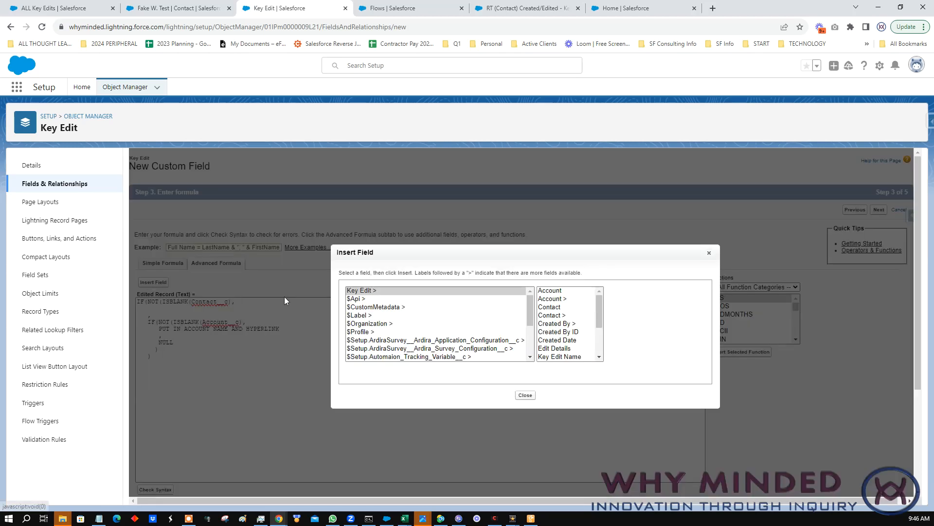
pyautogui.click(556, 317)
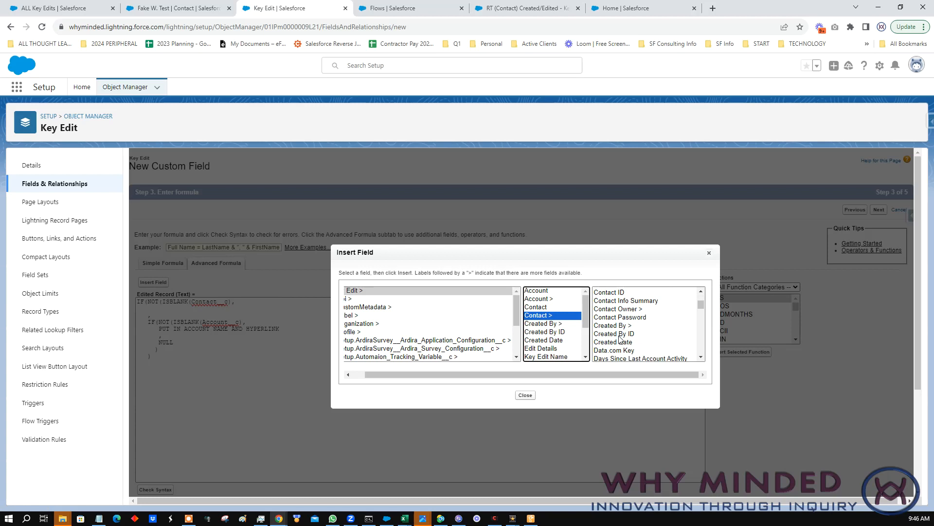
pyautogui.scroll(-2, 621, 339)
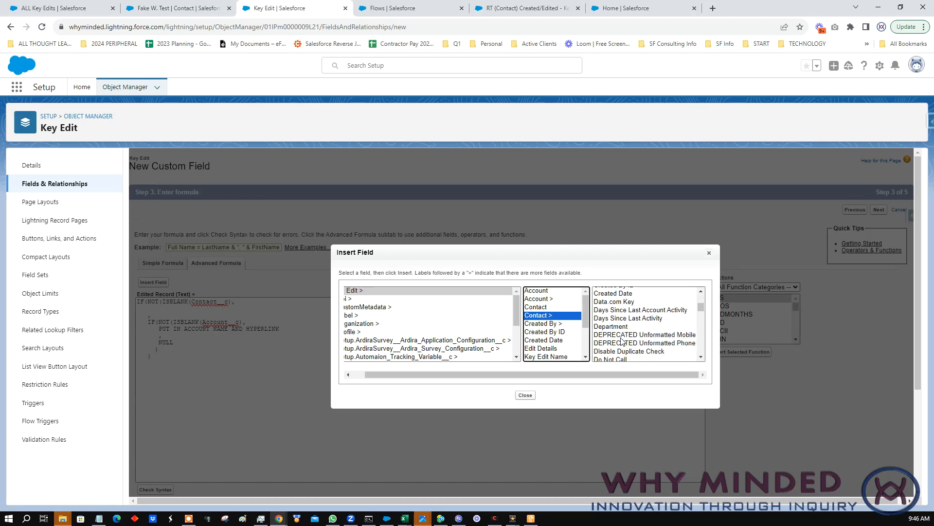
pyautogui.scroll(-5, 622, 340)
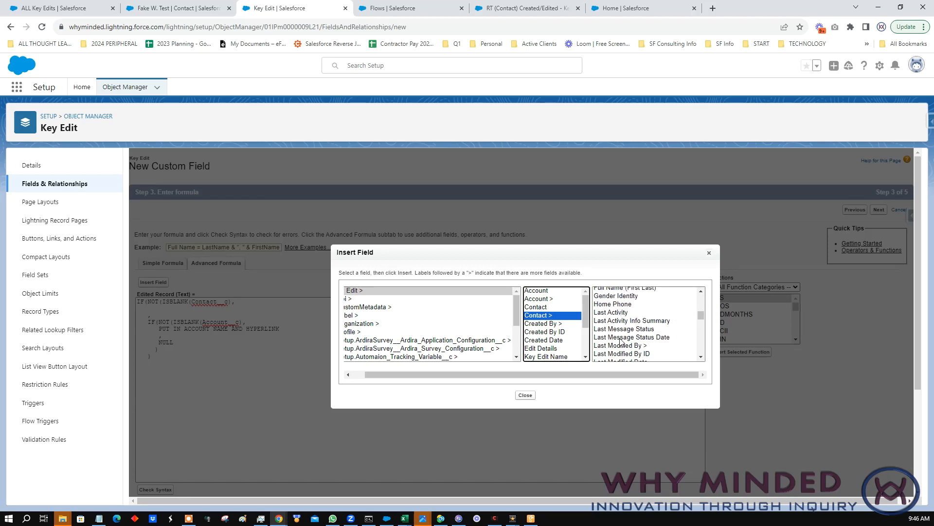
pyautogui.scroll(4, 621, 342)
pyautogui.scroll(3, 616, 330)
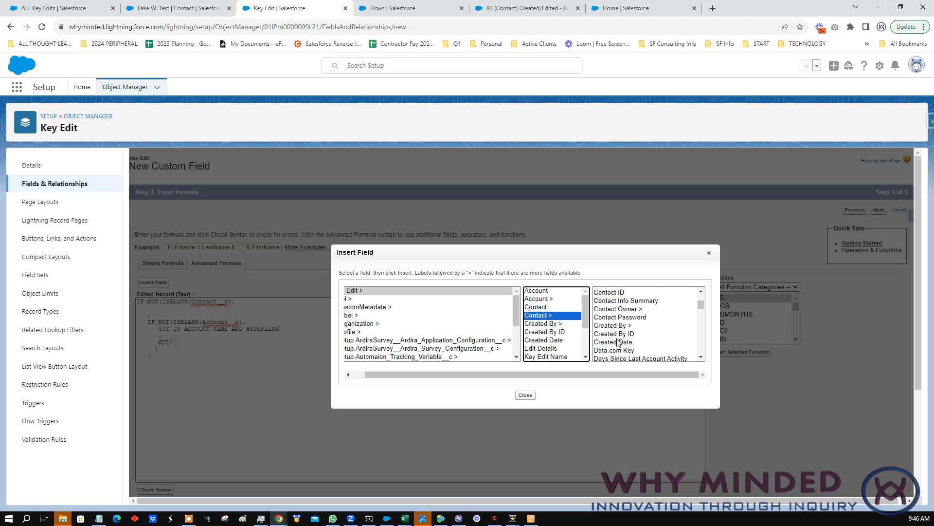
pyautogui.click(609, 292)
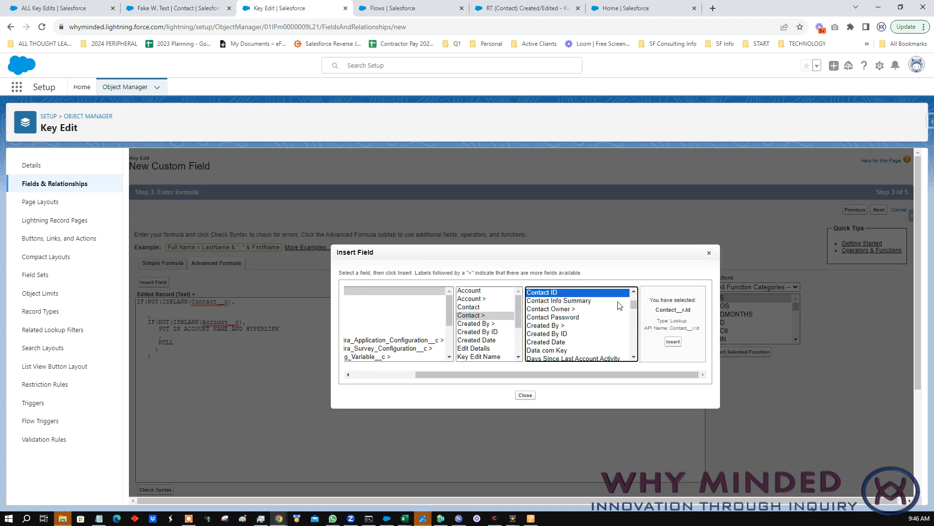
pyautogui.click(672, 346)
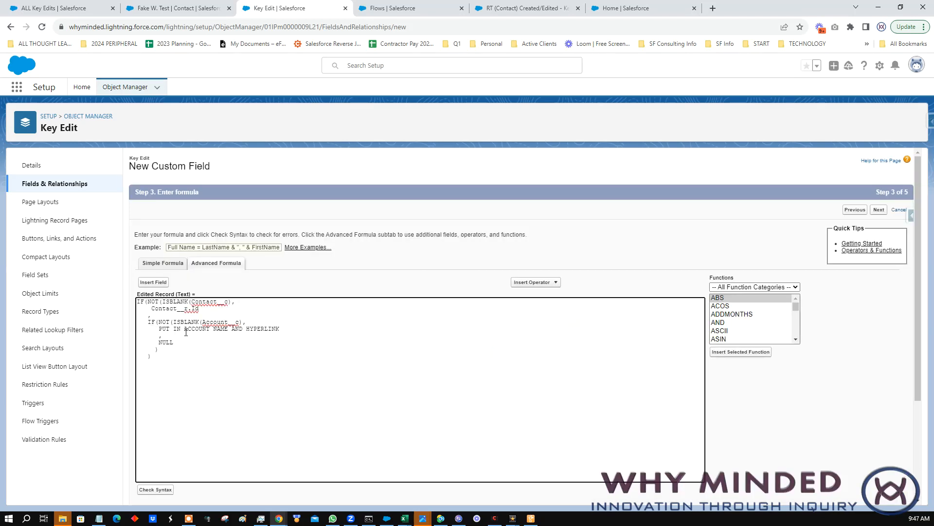
# Replace the account placeholder in the formula with the related account's Account ID (18-digit) field.
pyautogui.click(160, 330)
pyautogui.hotkey('shift', 'End')
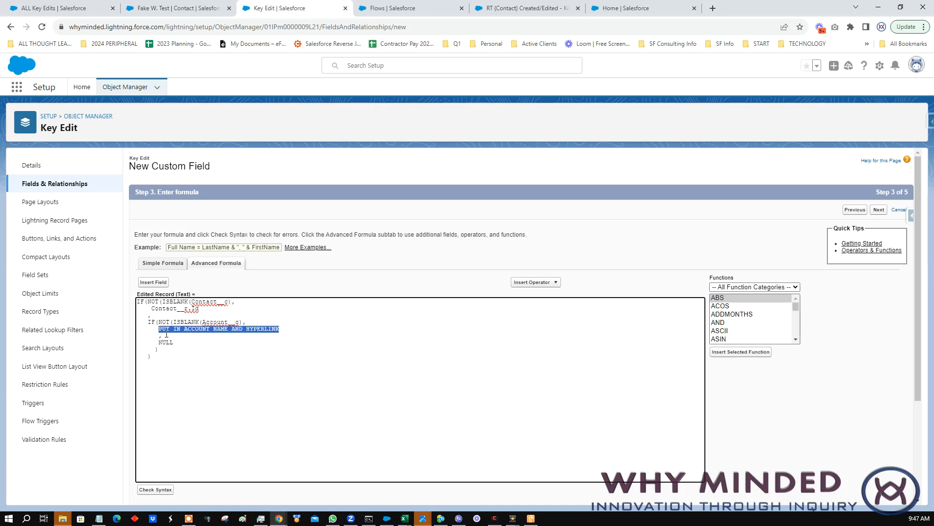
pyautogui.click(153, 282)
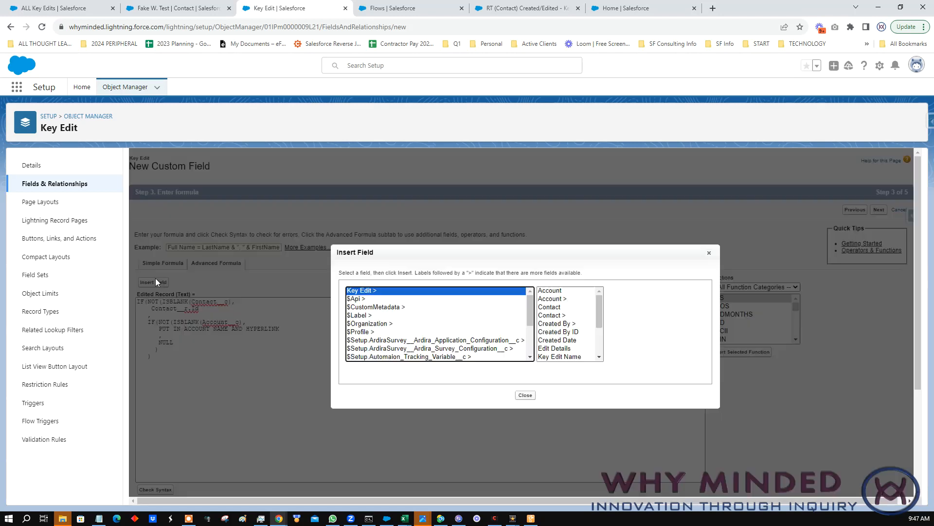
pyautogui.click(555, 298)
pyautogui.scroll(-3, 596, 312)
pyautogui.scroll(3, 596, 311)
pyautogui.click(596, 299)
pyautogui.click(596, 307)
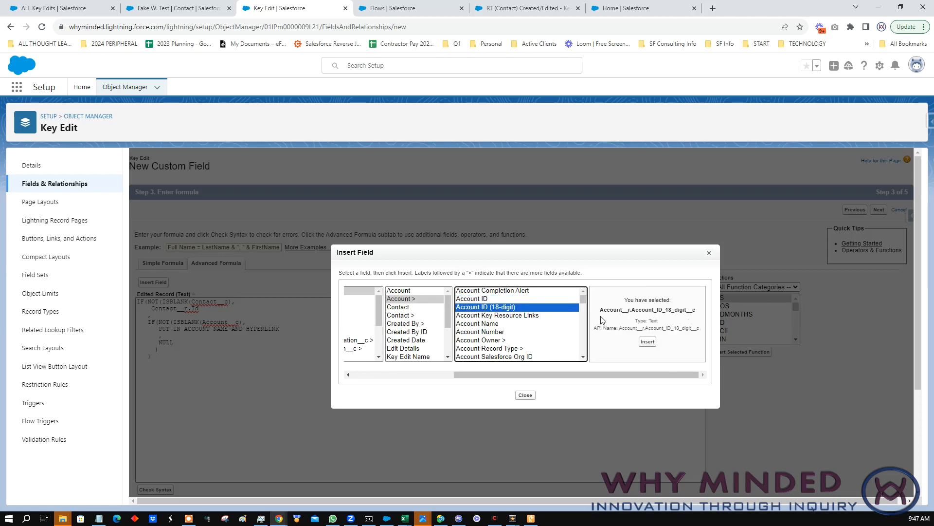
pyautogui.click(647, 342)
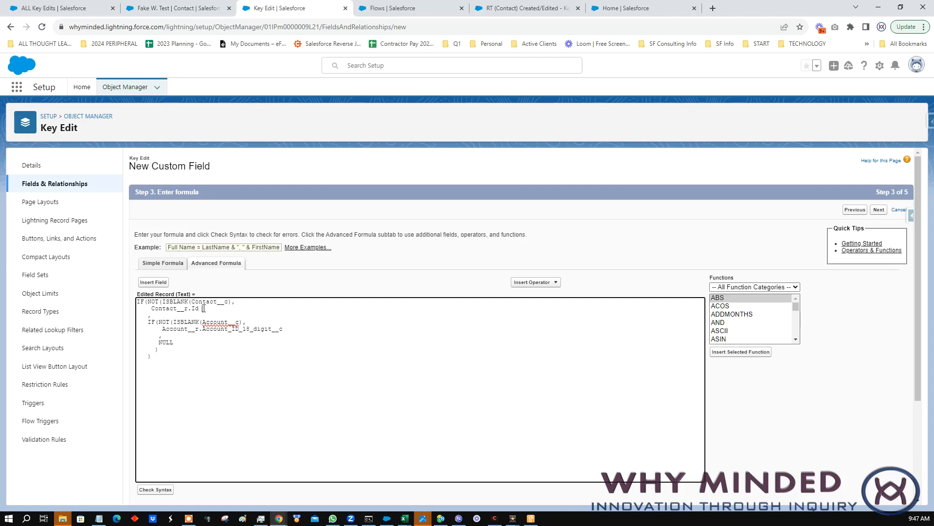
# Insert the HYPERLINK function in front of Contact__r.Id on the contact result line.
pyautogui.click(150, 307)
pyautogui.scroll(-6, 757, 329)
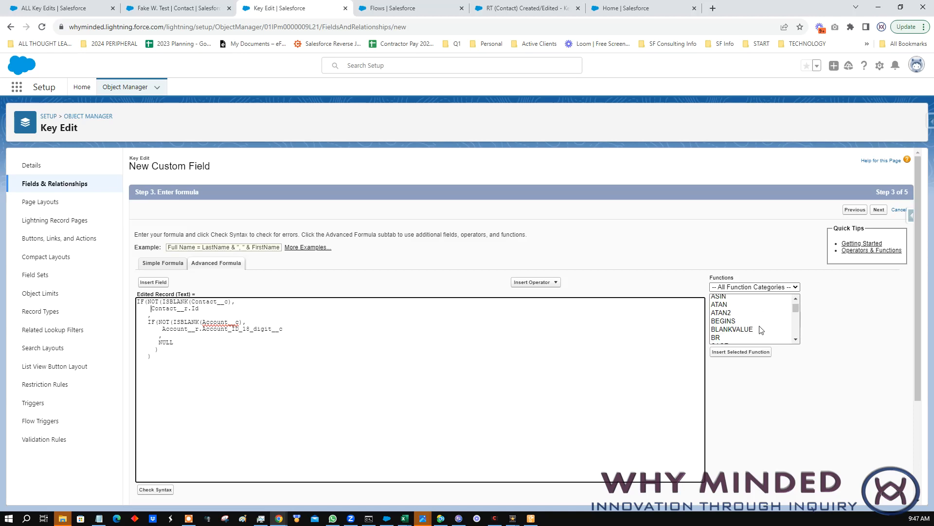
pyautogui.scroll(-4, 758, 329)
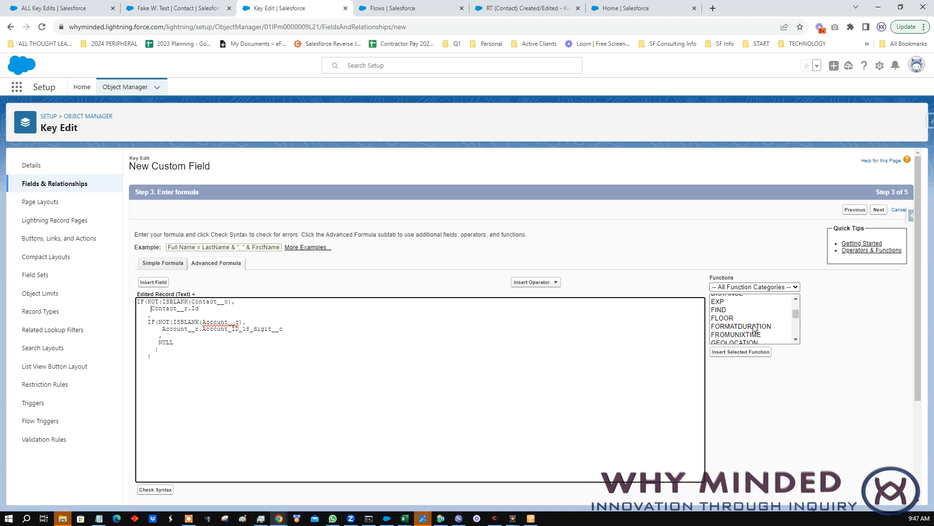
pyautogui.click(745, 322)
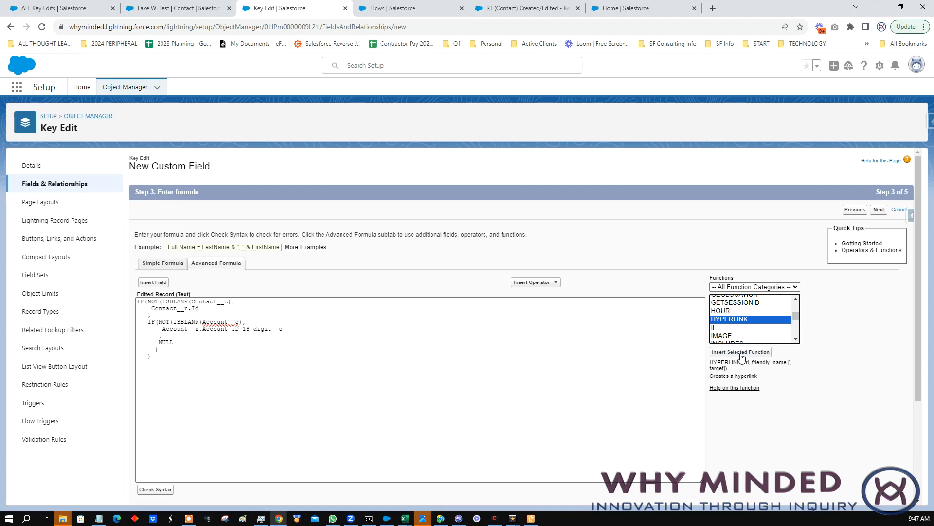
pyautogui.click(740, 352)
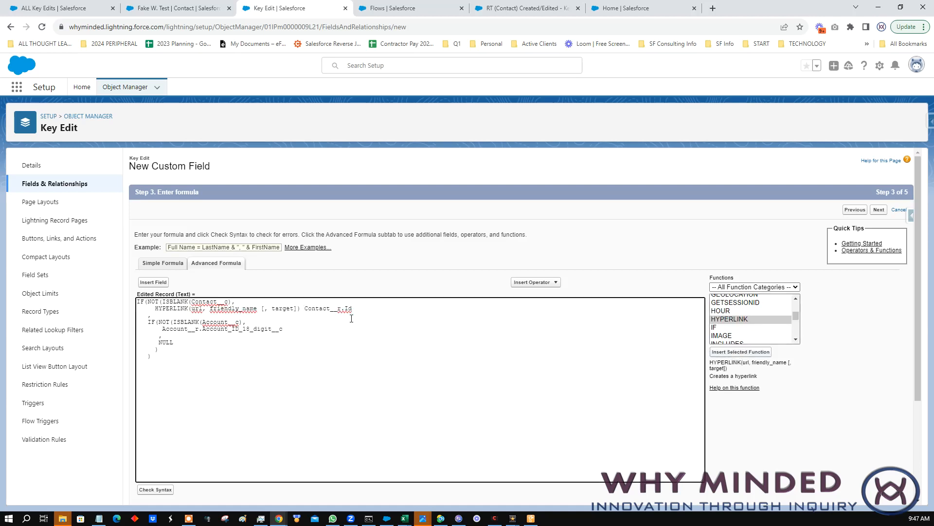
# Move Contact__r.Id into the contact HYPERLINK function, replacing its url argument.
pyautogui.hotkey('ctrl', 'shift', 'Left')
pyautogui.hotkey('ctrl', 'shift', 'Left')
pyautogui.hotkey('ctrl', 'shift', 'Left')
pyautogui.hotkey('ctrl', 'x')
pyautogui.hotkey('ctrl', 'shift', 'Left')
pyautogui.hotkey('ctrl', 'v')
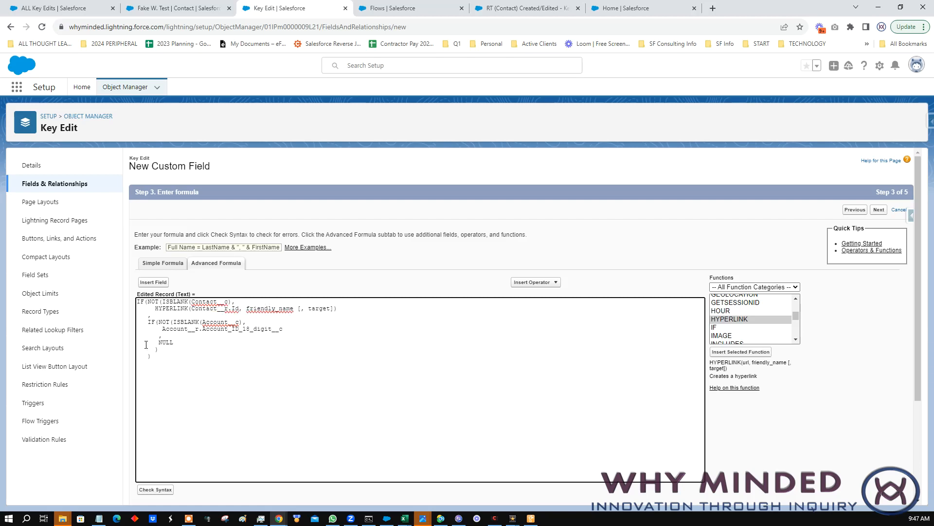
# Insert HYPERLINK on the account result line and move Account__r.Account_ID_18_digit__c into its url argument.
pyautogui.click(749, 319)
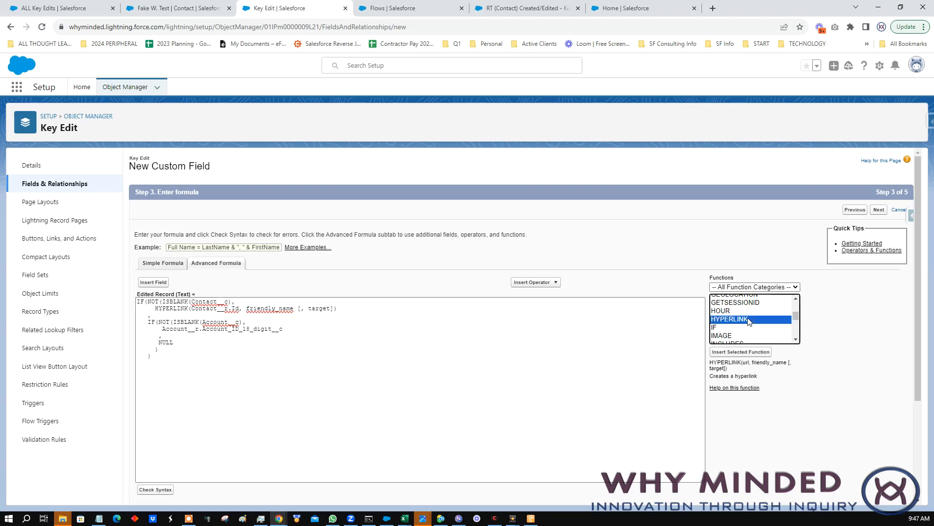
pyautogui.click(739, 353)
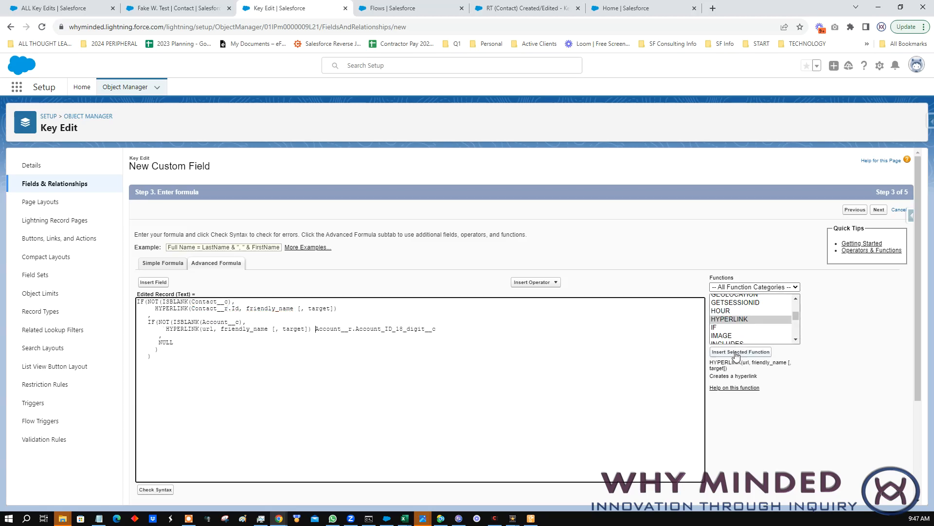
pyautogui.hotkey('shift', 'End')
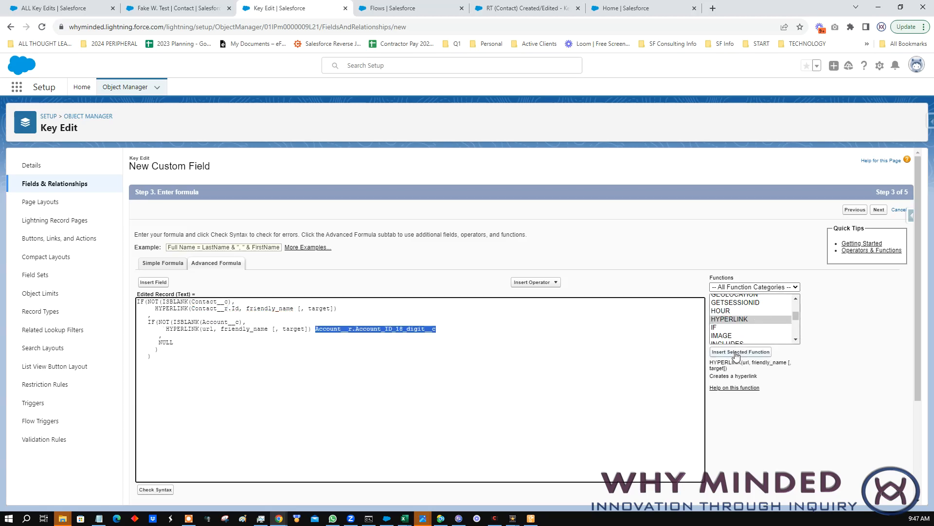
pyautogui.hotkey('ctrl', 'x')
pyautogui.press('Left')
pyautogui.press('Left')
pyautogui.press('Left')
pyautogui.hotkey('shift', 'Right')
pyautogui.hotkey('shift', 'Right')
pyautogui.hotkey('shift', 'Right')
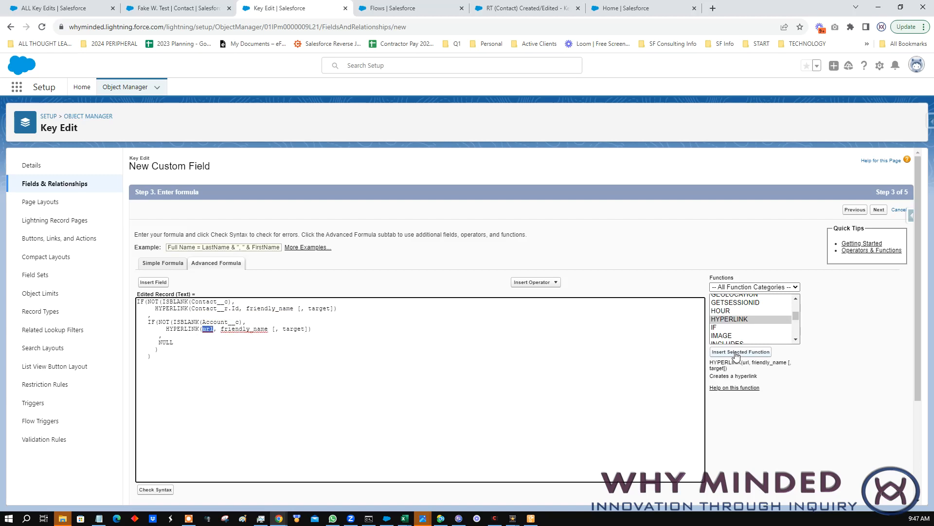
pyautogui.hotkey('ctrl', 'v')
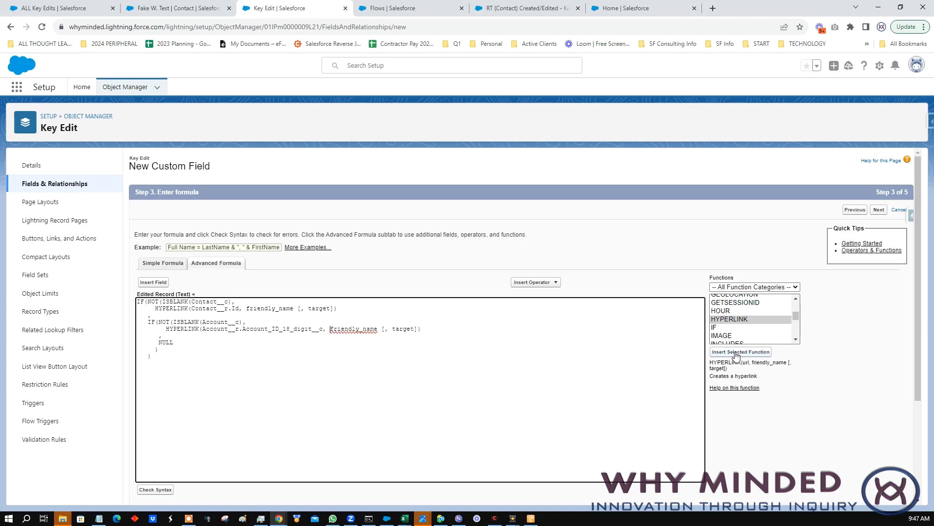
# Replace friendly_name [, target] in the account HYPERLINK with the related account's Account Name field.
pyautogui.hotkey('ctrl', 'shift', 'Right')
pyautogui.hotkey('ctrl', 'shift', 'Right')
pyautogui.hotkey('ctrl', 'shift', 'Right')
pyautogui.hotkey('shift', 'Right')
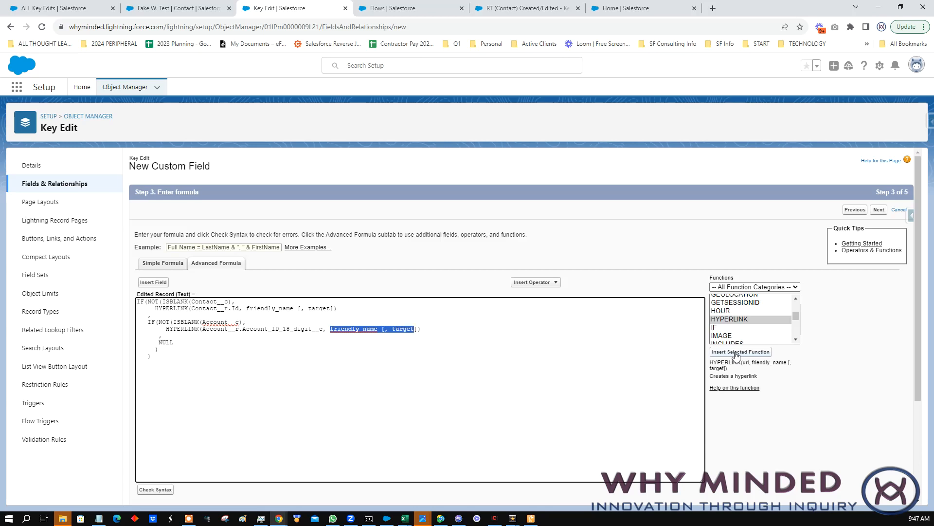
pyautogui.press('BackSpace')
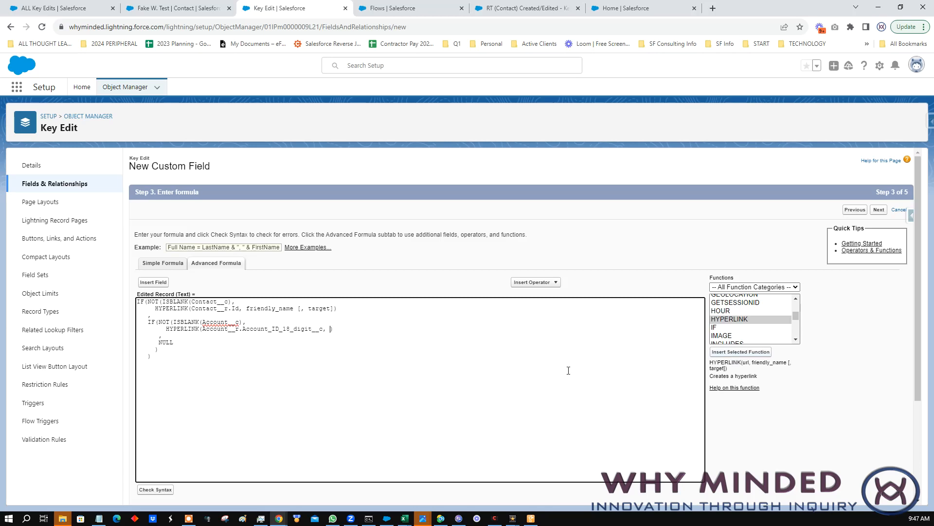
pyautogui.click(154, 283)
pyautogui.click(557, 299)
pyautogui.click(617, 328)
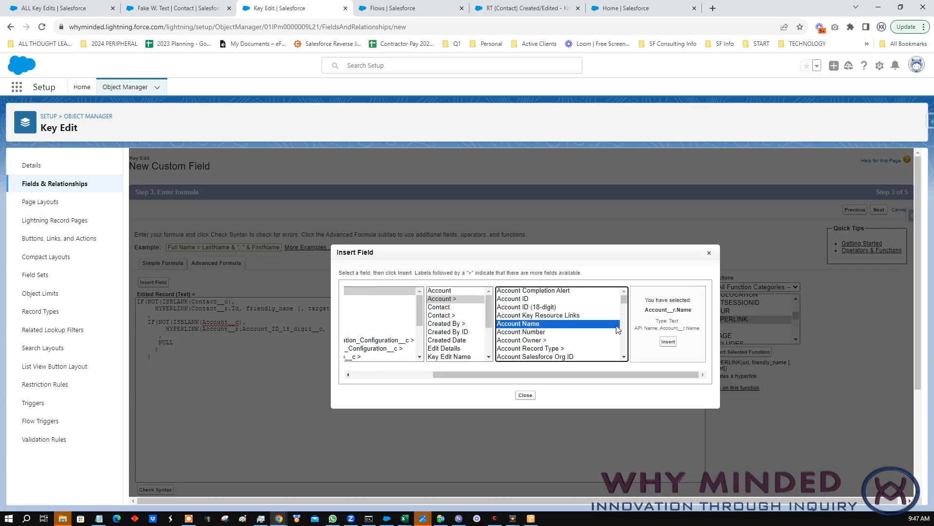
pyautogui.click(662, 351)
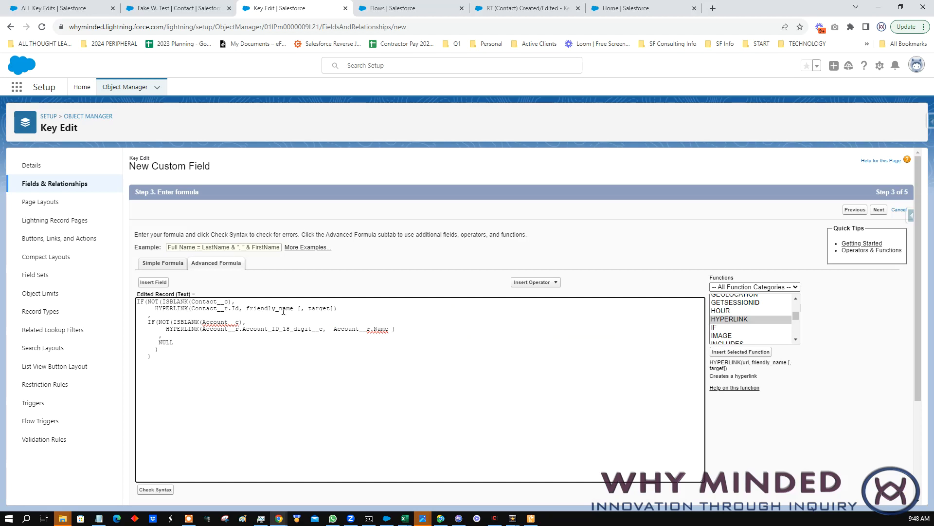
# Remove the friendly_name [, target] text from the contact HYPERLINK function.
pyautogui.click(246, 310)
pyautogui.hotkey('ctrl', 'shift', 'Right')
pyautogui.hotkey('ctrl', 'shift', 'Right')
pyautogui.hotkey('ctrl', 'shift', 'Right')
pyautogui.hotkey('shift', 'Right')
pyautogui.press('BackSpace')
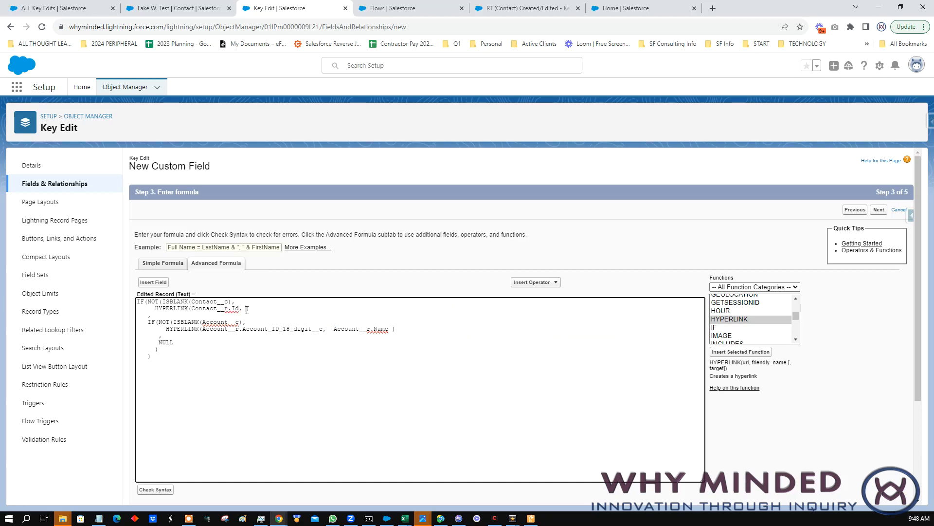
# Insert the related contact's First Name field as the second argument of the contact HYPERLINK.
pyautogui.click(153, 282)
pyautogui.click(553, 316)
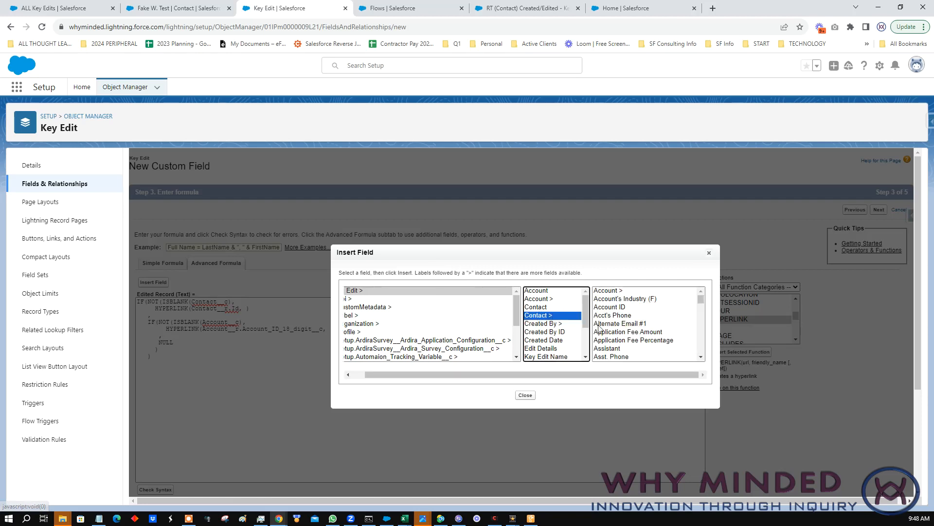
pyautogui.scroll(-3, 608, 334)
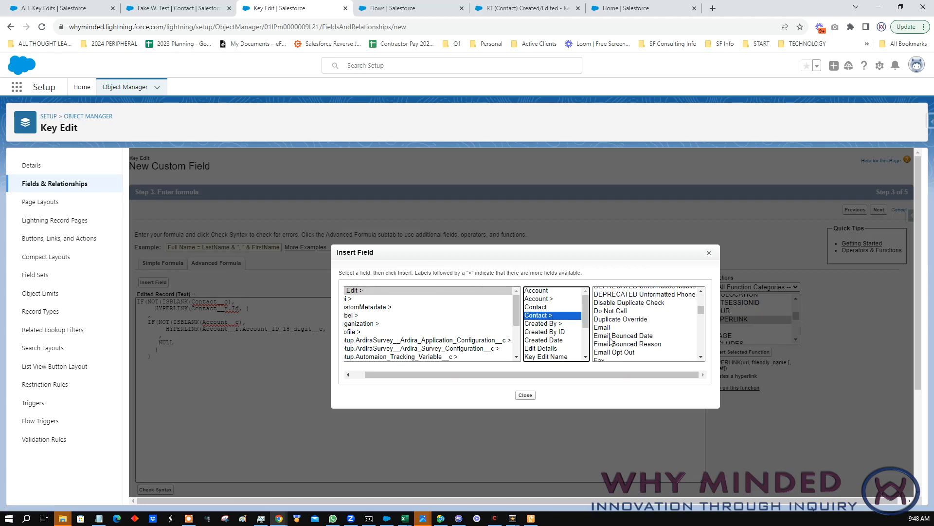
pyautogui.scroll(-1, 611, 341)
pyautogui.scroll(-1, 608, 343)
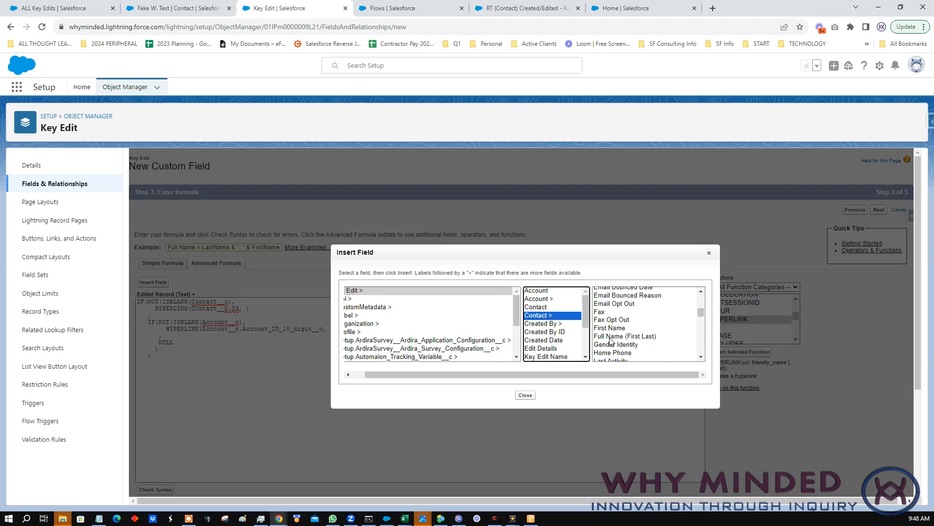
pyautogui.click(609, 328)
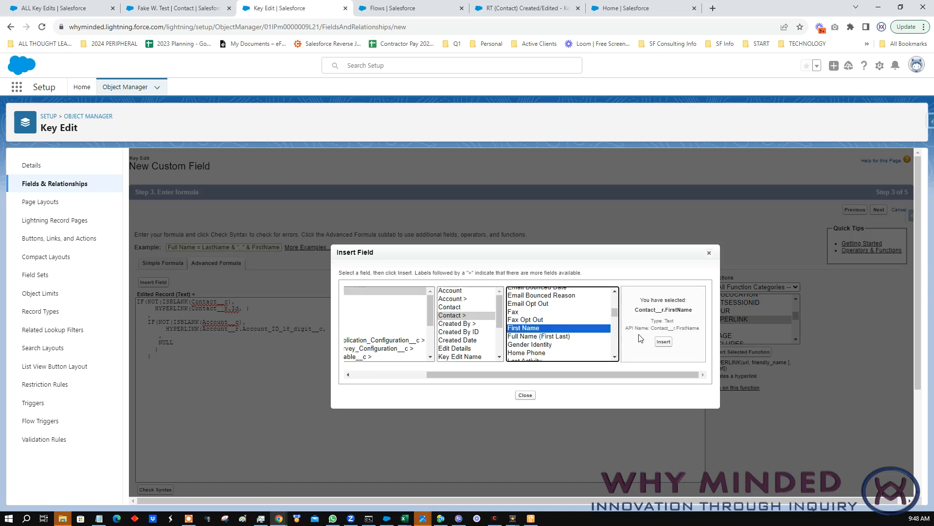
pyautogui.click(663, 341)
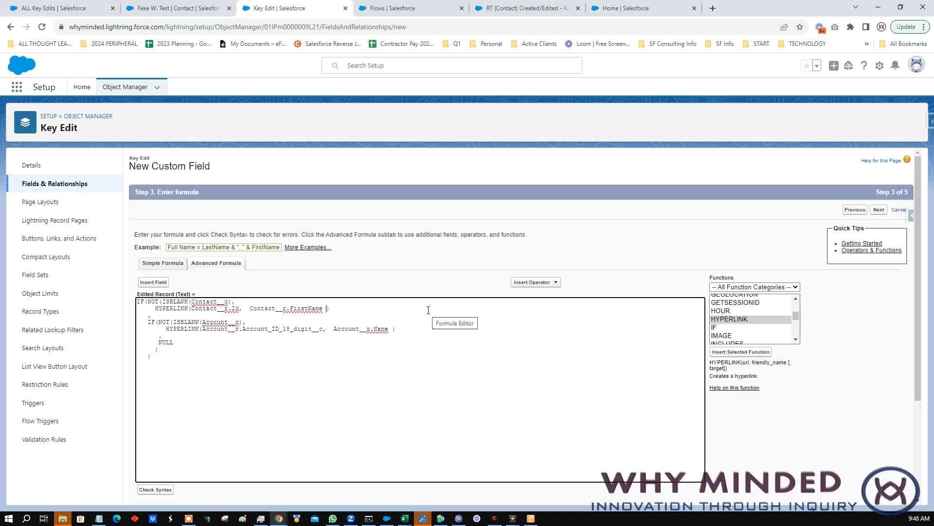
# Append &" "& and a copy of the contact name field to Contact__r.FirstName, changing First to Last in the copy.
pyautogui.hotkey('ctrl', 'shift', 'Left')
pyautogui.hotkey('ctrl', 'shift', 'Left')
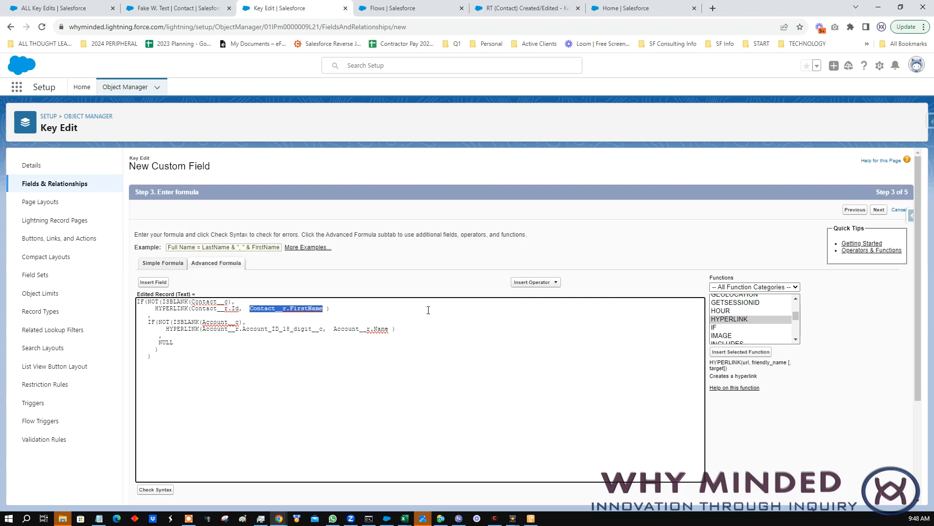
pyautogui.press('Right')
pyautogui.write('&" "&')
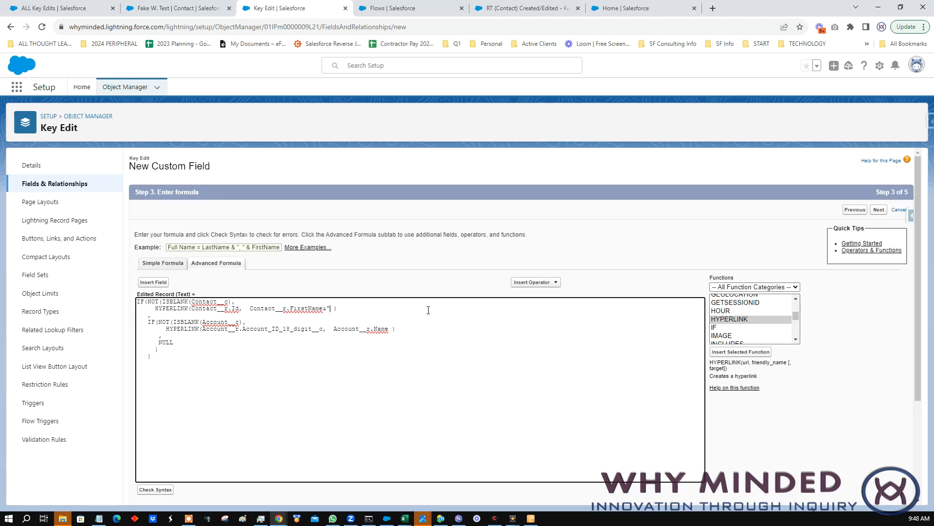
pyautogui.hotkey('ctrl', 'v')
pyautogui.hotkey('ctrl', 'shift', 'Left')
pyautogui.write('Last')
# Copy the test account record's URL and paste it before Account__r.Account_ID_18_digit__c in the account HYPERLINK.
pyautogui.click(92, 8)
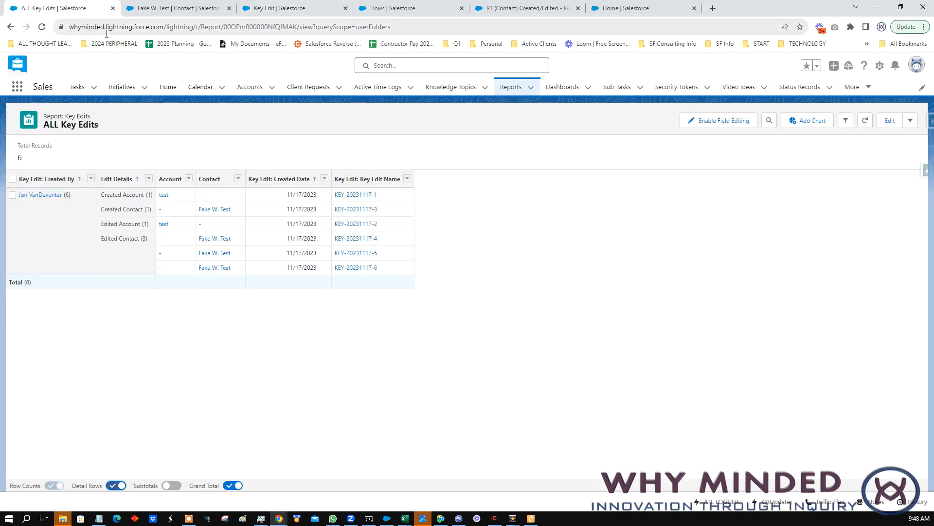
pyautogui.click(249, 87)
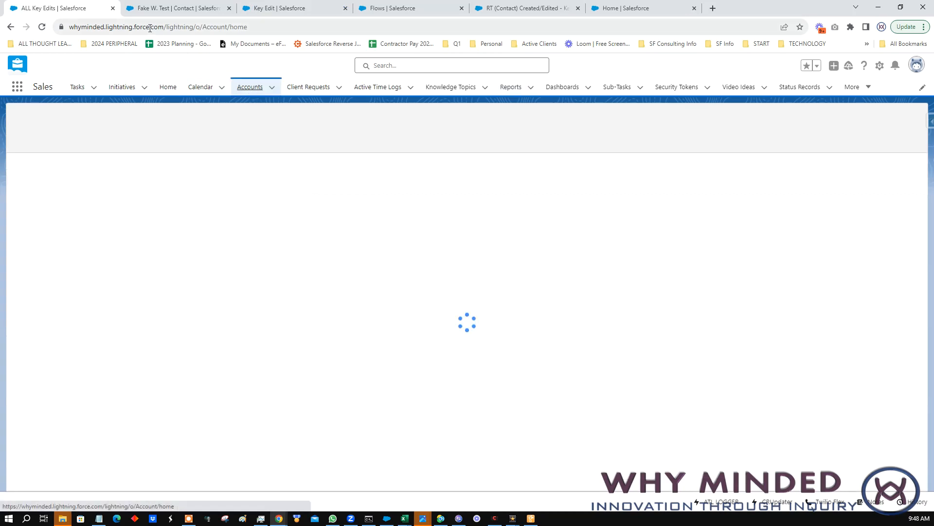
pyautogui.click(150, 28)
pyautogui.click(45, 184)
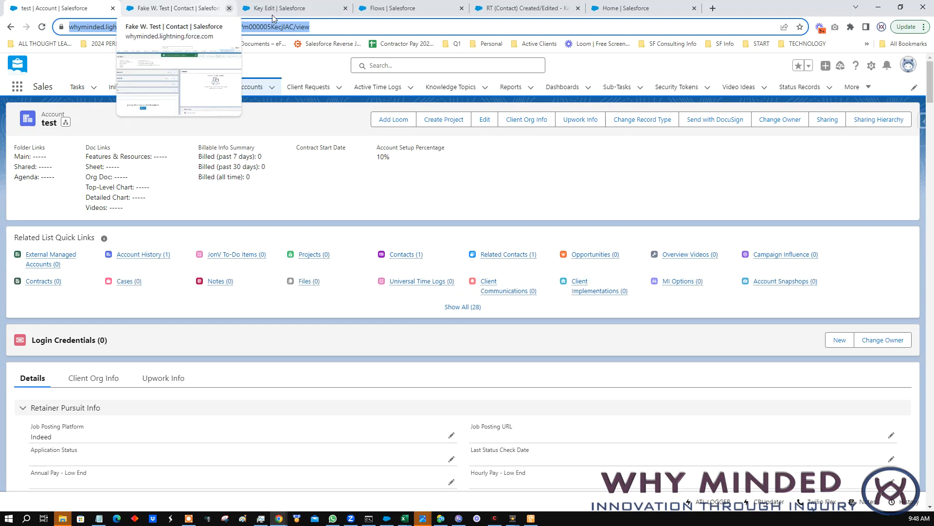
pyautogui.click(286, 8)
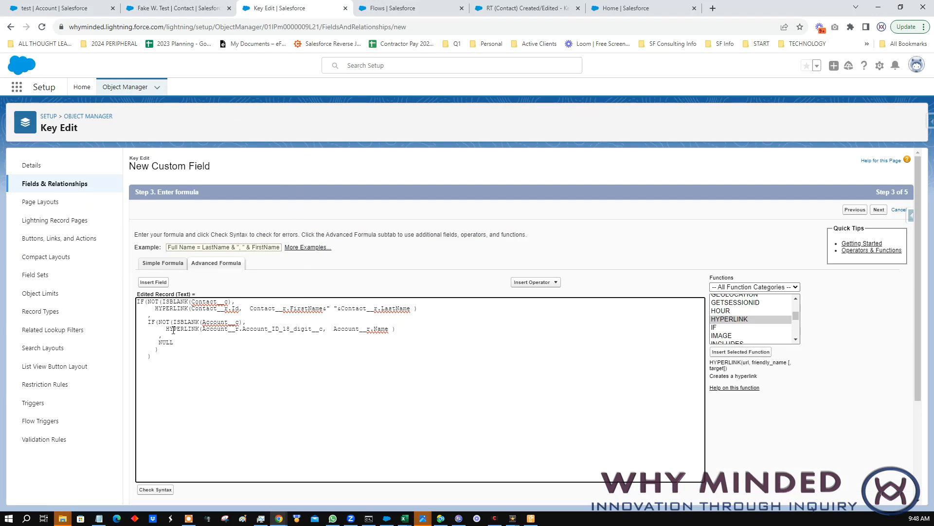
pyautogui.click(202, 329)
pyautogui.hotkey('ctrl', 'v')
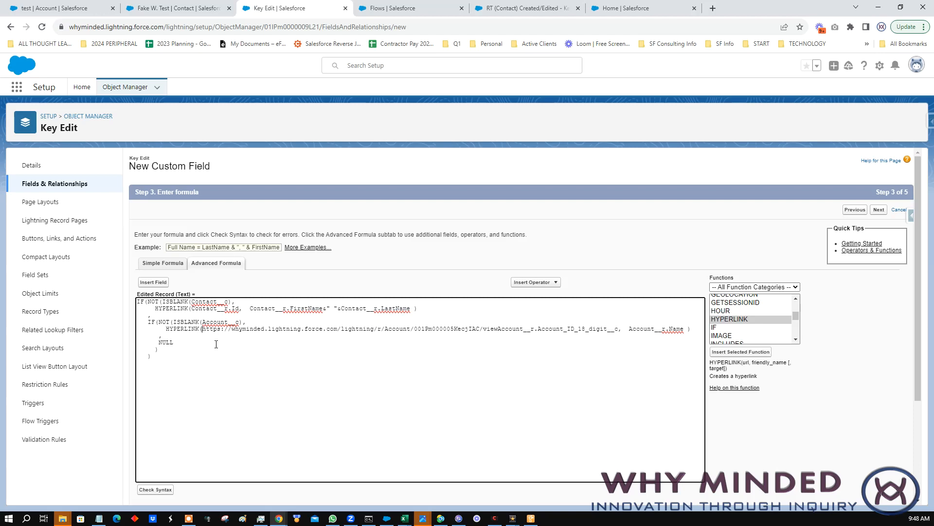
# Enclose the pasted account URL in quotes and replace its record ID with "&&", leaving "/view" as a separate quoted string.
pyautogui.write('"')
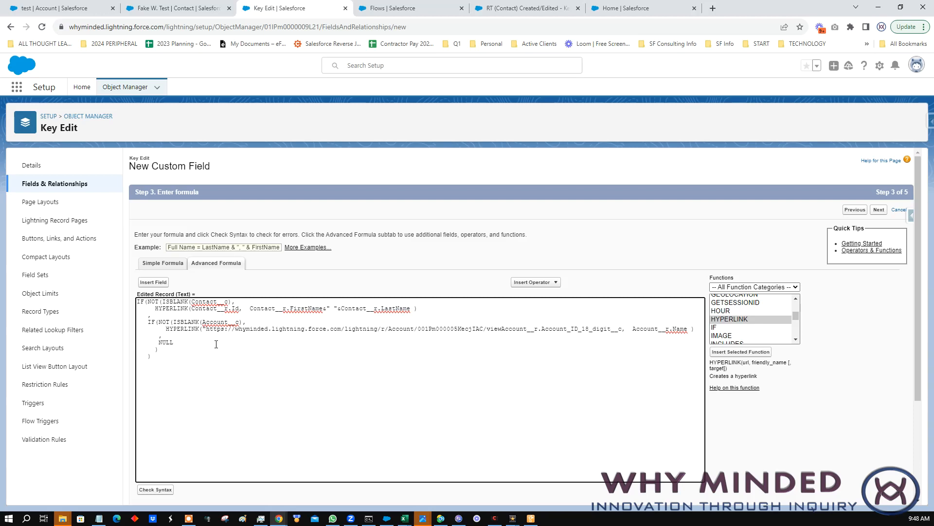
pyautogui.press('Right')
pyautogui.press('Right')
pyautogui.press('Right')
pyautogui.press('Right')
pyautogui.press('Right')
pyautogui.press('Right')
pyautogui.press('Right')
pyautogui.press('Right')
pyautogui.press('Right')
pyautogui.press('Right')
pyautogui.press('Right')
pyautogui.press('Right')
pyautogui.press('Right')
pyautogui.press('Right')
pyautogui.write('"')
pyautogui.hotkey('ctrl', 'shift', 'Right')
pyautogui.write('&')
pyautogui.write('&"')
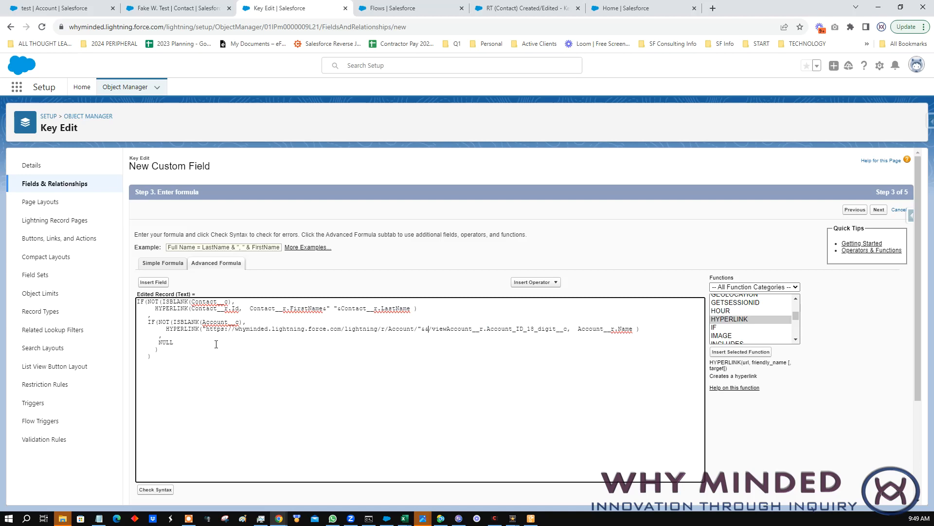
pyautogui.write('"')
# Move Account__r.Account_ID_18_digit__c between the two ampersands in the account URL.
pyautogui.hotkey('ctrl', 'shift', 'Right')
pyautogui.hotkey('ctrl', 'shift', 'Right')
pyautogui.hotkey('ctrl', 'shift', 'Right')
pyautogui.hotkey('shift', 'Left')
pyautogui.hotkey('shift', 'Left')
pyautogui.hotkey('shift', 'Left')
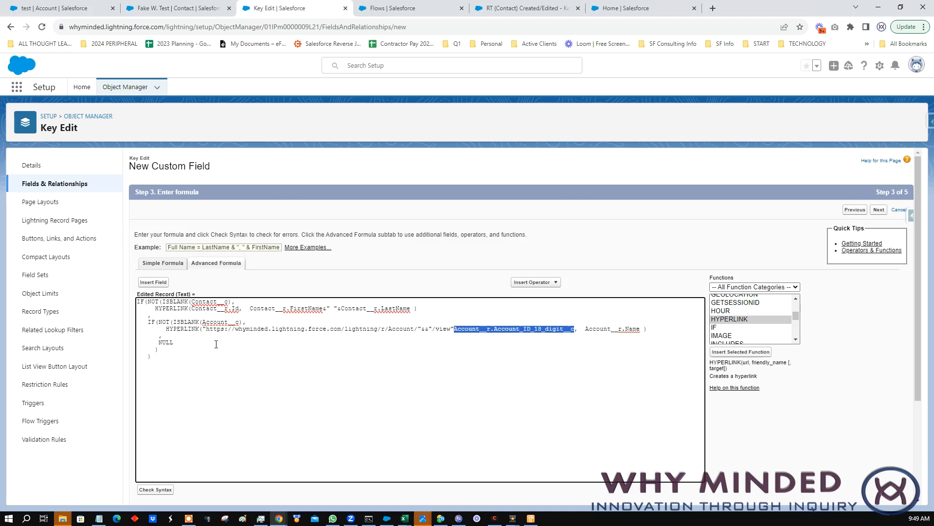
pyautogui.hotkey('ctrl', 'x')
pyautogui.hotkey('ctrl', 'v')
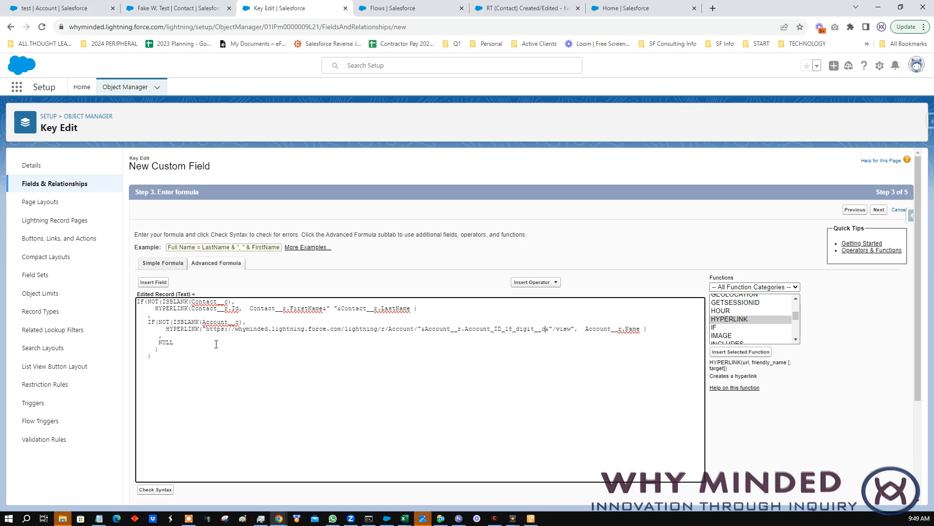
# Copy the Fake W. Test contact record's URL and paste it before Contact__r.Id in the contact HYPERLINK.
pyautogui.click(163, 11)
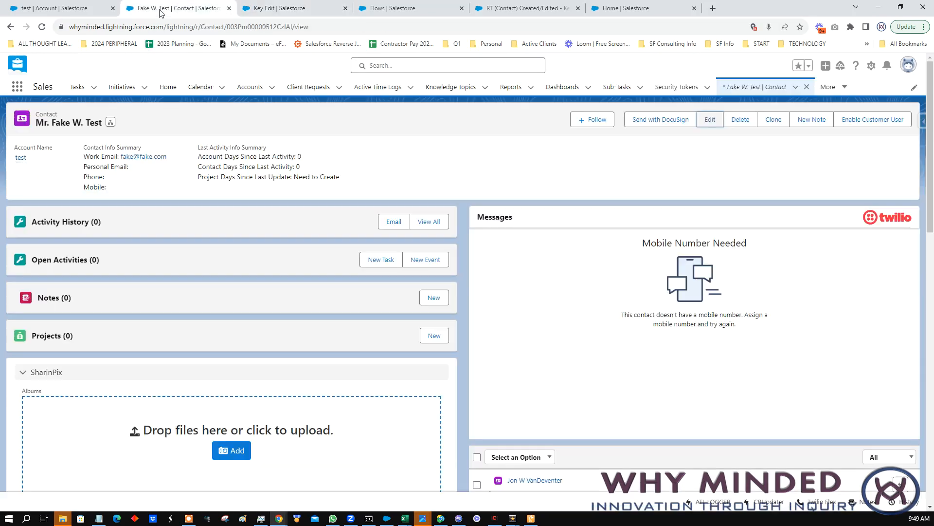
pyautogui.click(139, 28)
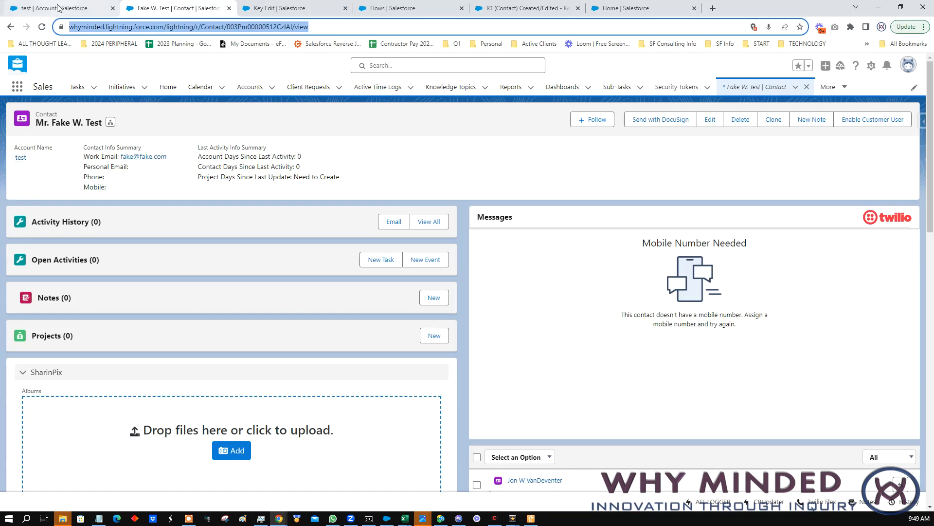
pyautogui.click(294, 10)
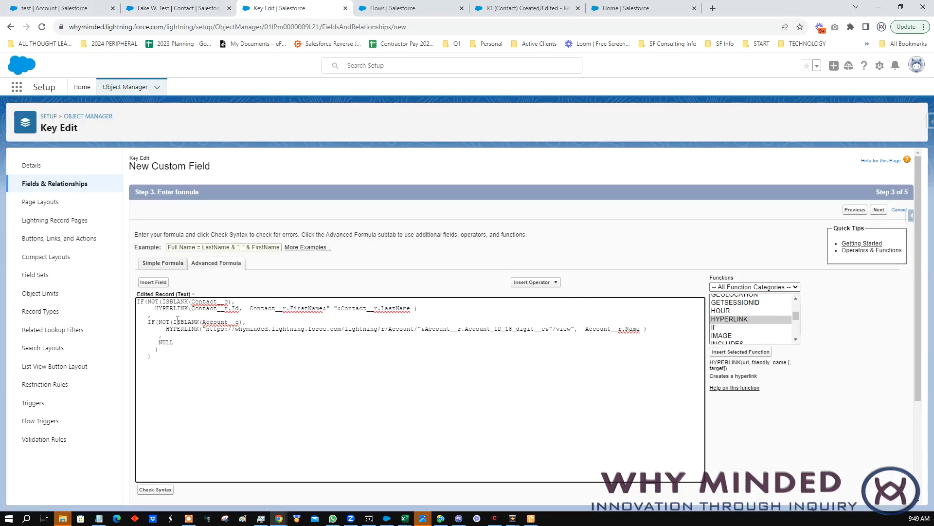
pyautogui.hotkey('ctrl', 'v')
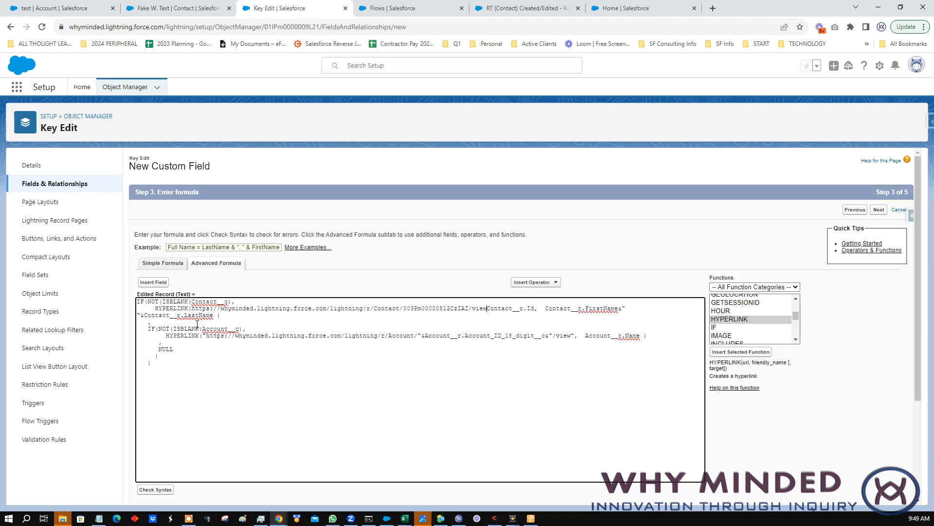
# Enclose the pasted contact URL in quotes and replace its record ID with "&&" ahead of /view.
pyautogui.write('" ')
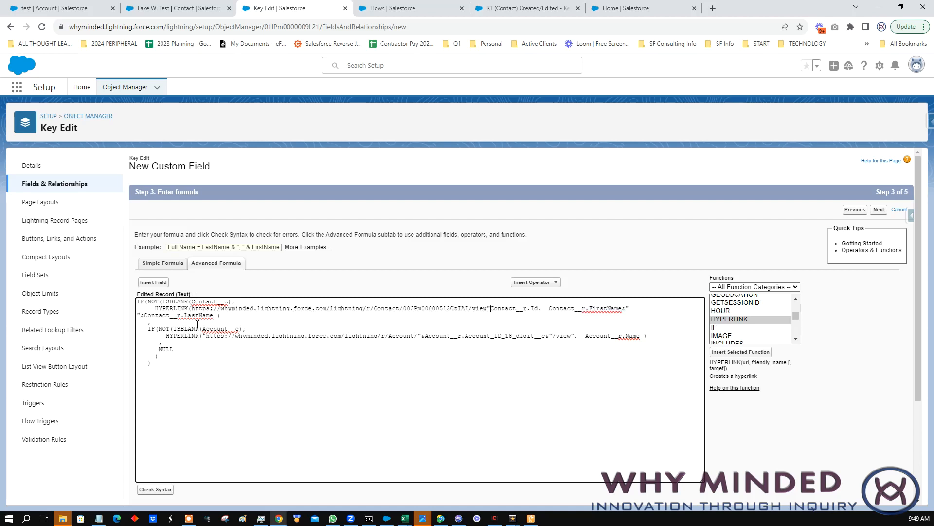
pyautogui.write('"')
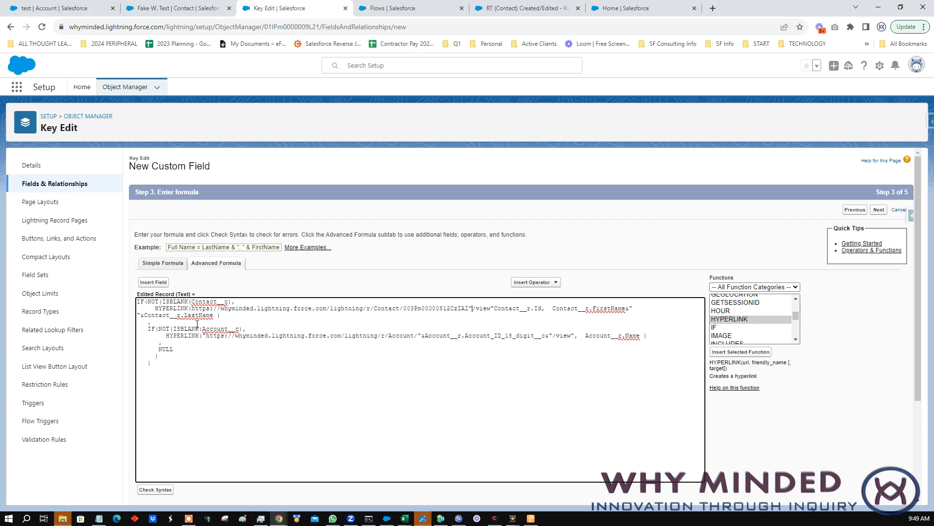
pyautogui.hotkey('ctrl', 'shift', 'Left')
pyautogui.write('&&')
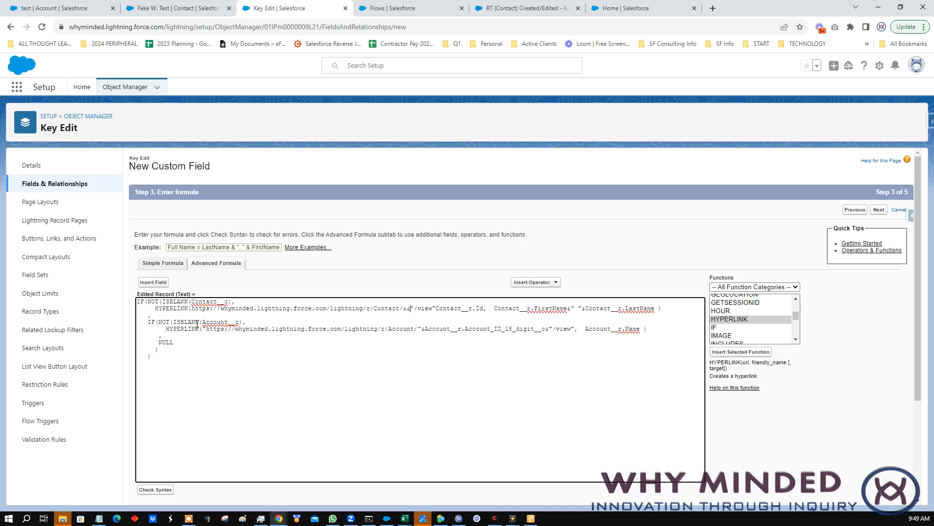
pyautogui.write('"')
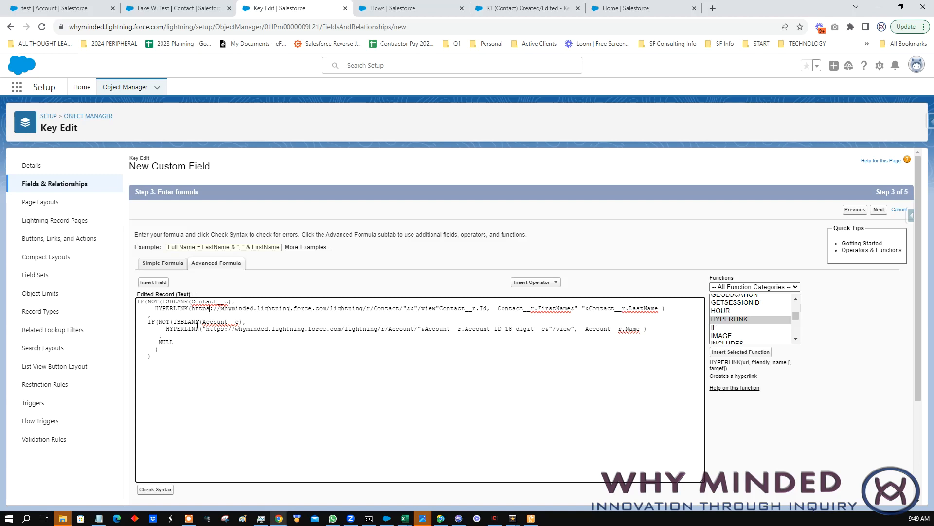
pyautogui.write('"')
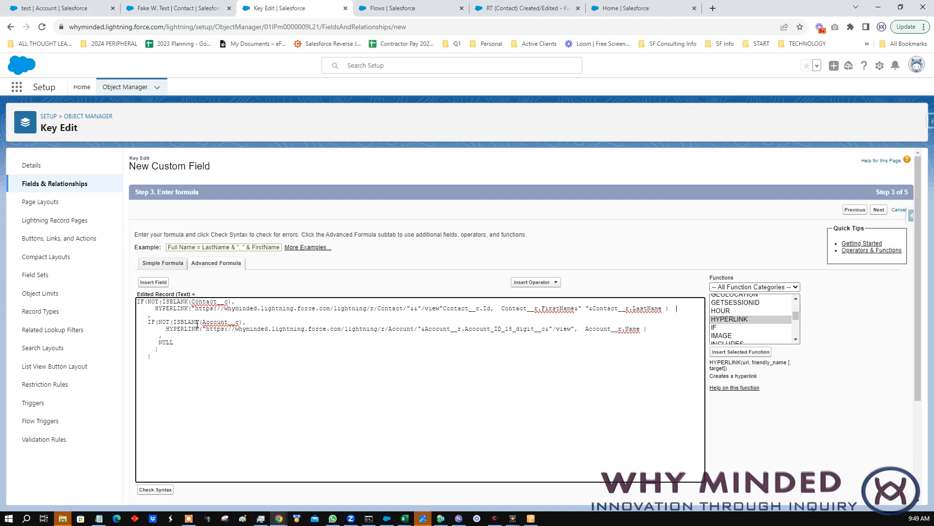
# Move Contact__r.Id between the two ampersands in the contact URL.
pyautogui.hotkey('ctrl', 'shift', 'Left')
pyautogui.hotkey('ctrl', 'shift', 'Left')
pyautogui.hotkey('ctrl', 'shift', 'Left')
pyautogui.press('BackSpace')
pyautogui.hotkey('ctrl', 'v')
# Check the formula syntax, add the missing closing parenthesis after ISBLANK(Contact__c) and ISBLANK(Account__c), and check it again.
pyautogui.click(158, 394)
pyautogui.scroll(-3, 240, 383)
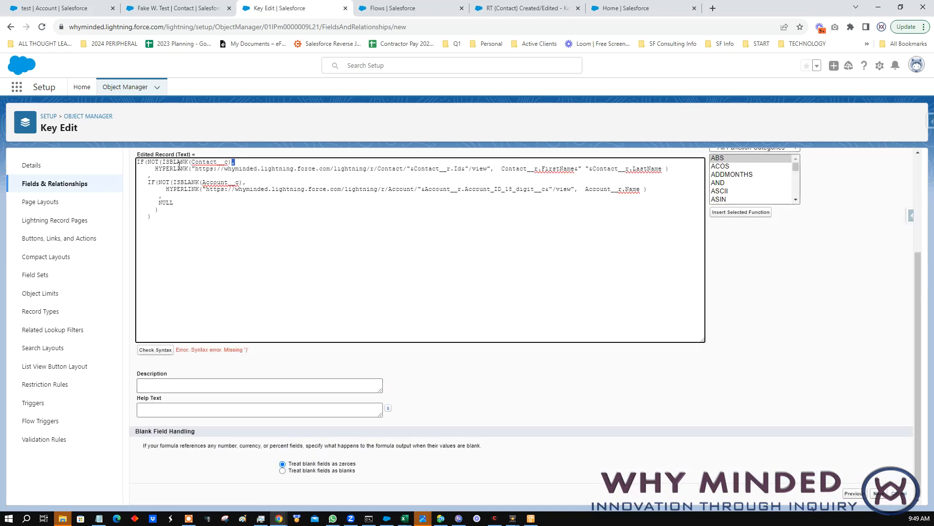
pyautogui.click(228, 161)
pyautogui.write('))')
pyautogui.click(152, 350)
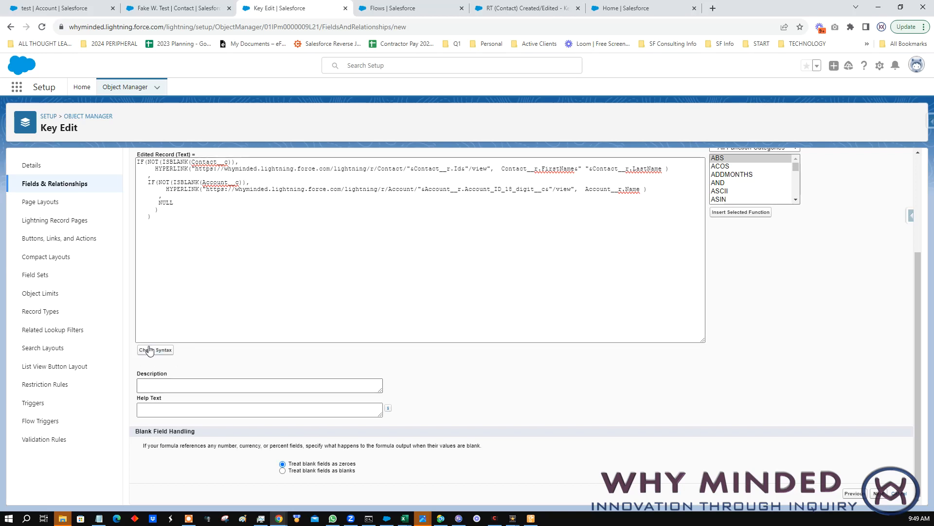
# Save the Edited Record field as visible to all profiles and included on the Key Edit Layout.
pyautogui.scroll(-2, 248, 351)
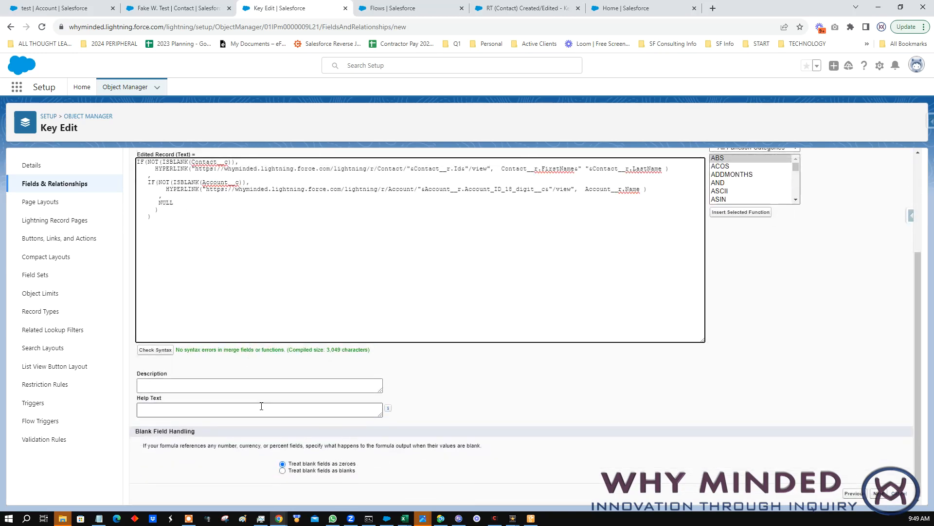
pyautogui.scroll(3, 501, 420)
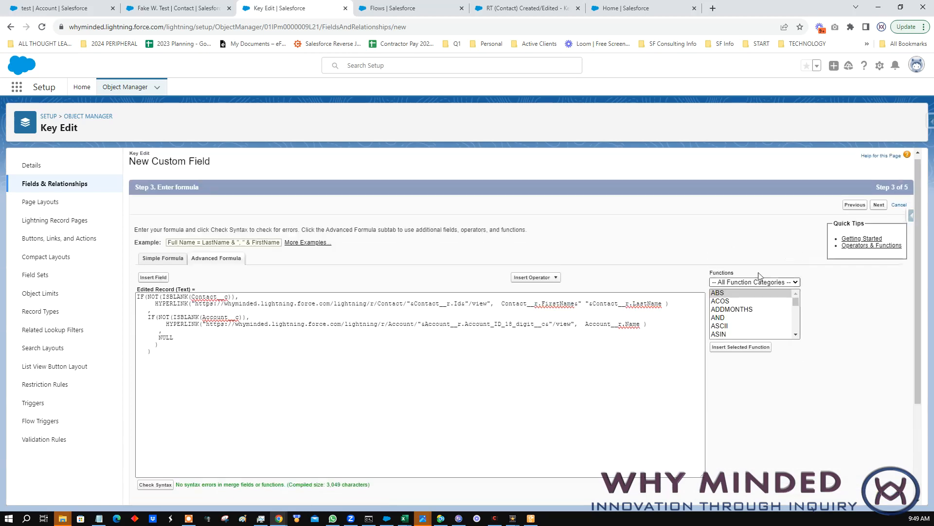
pyautogui.click(878, 210)
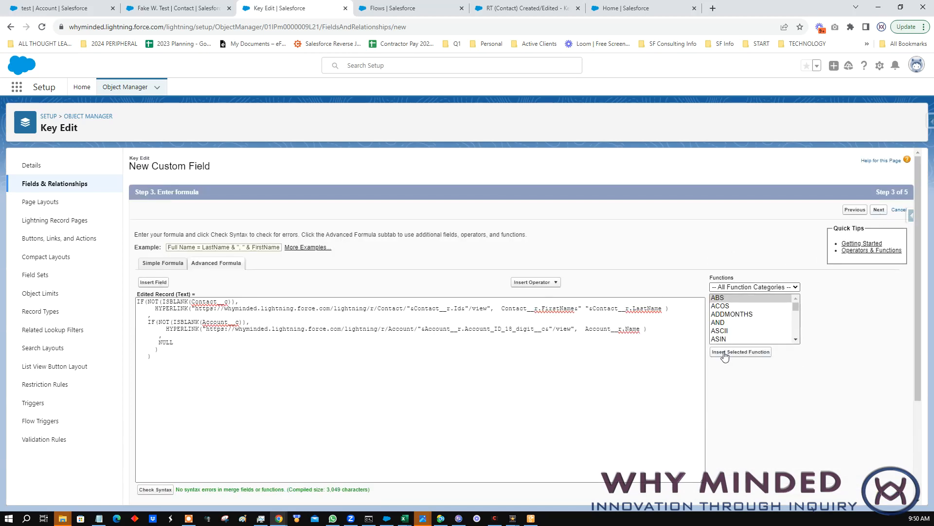
pyautogui.click(690, 290)
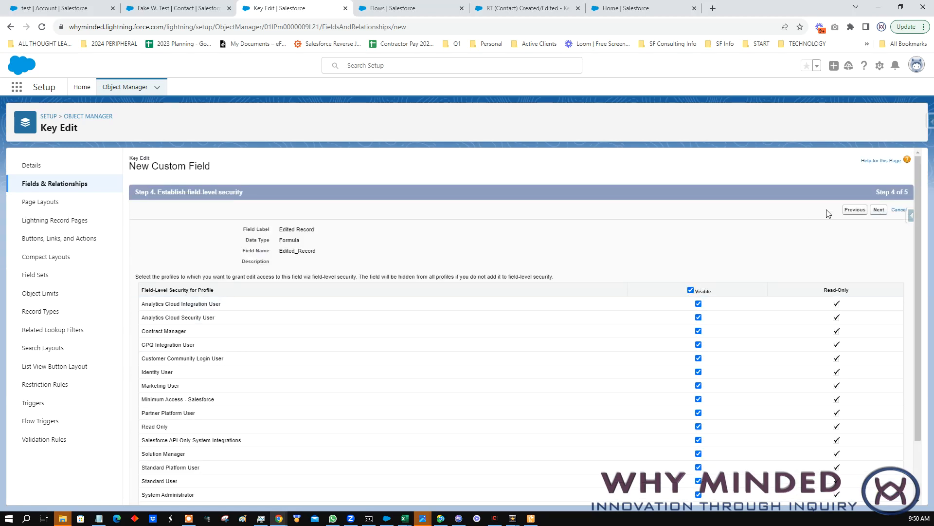
pyautogui.click(877, 210)
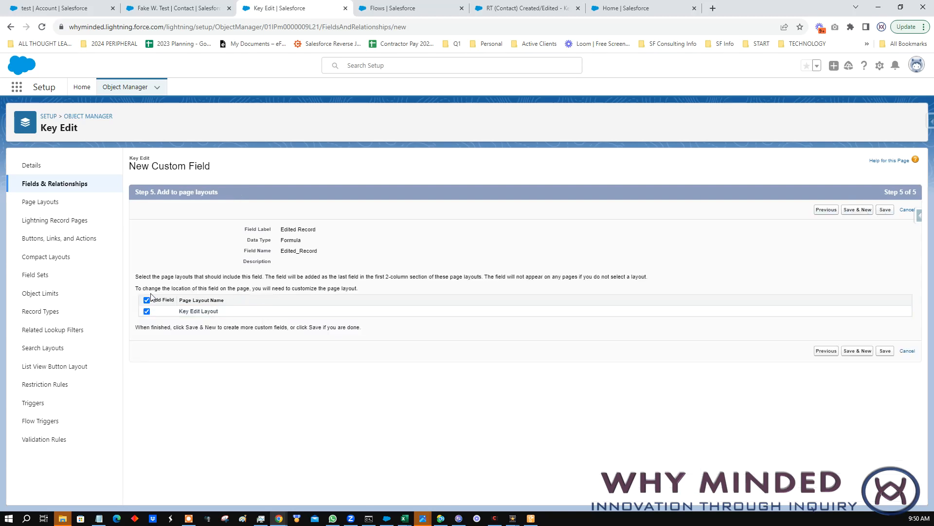
pyautogui.click(147, 301)
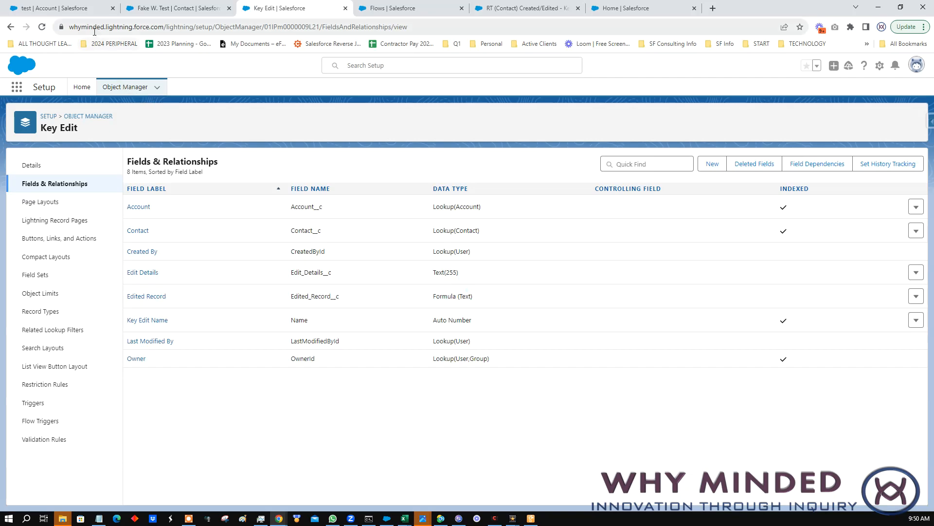
# Open the ALL Key Edits report for editing.
pyautogui.click(84, 10)
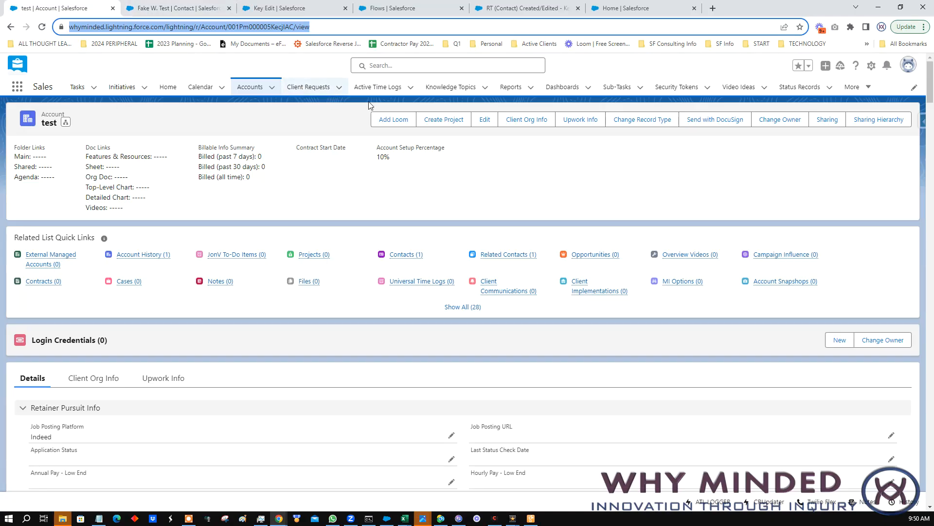
pyautogui.click(511, 88)
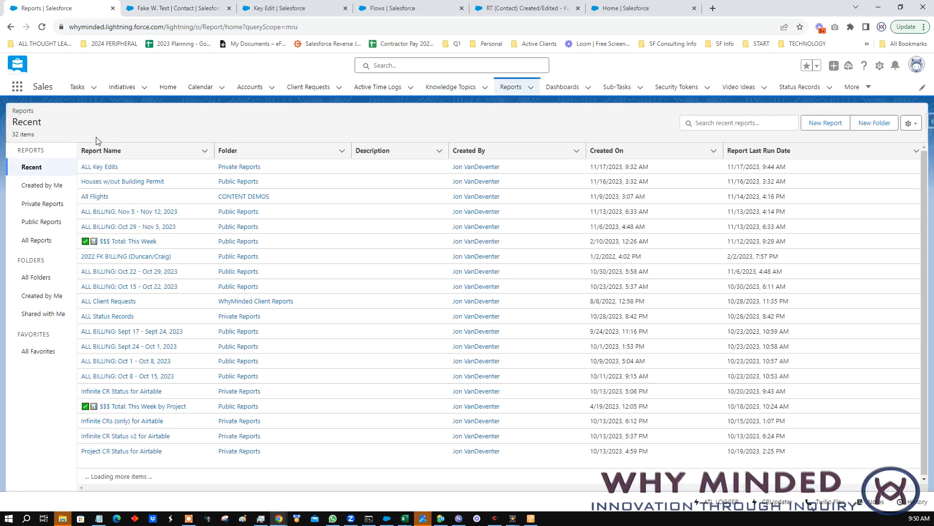
pyautogui.click(104, 167)
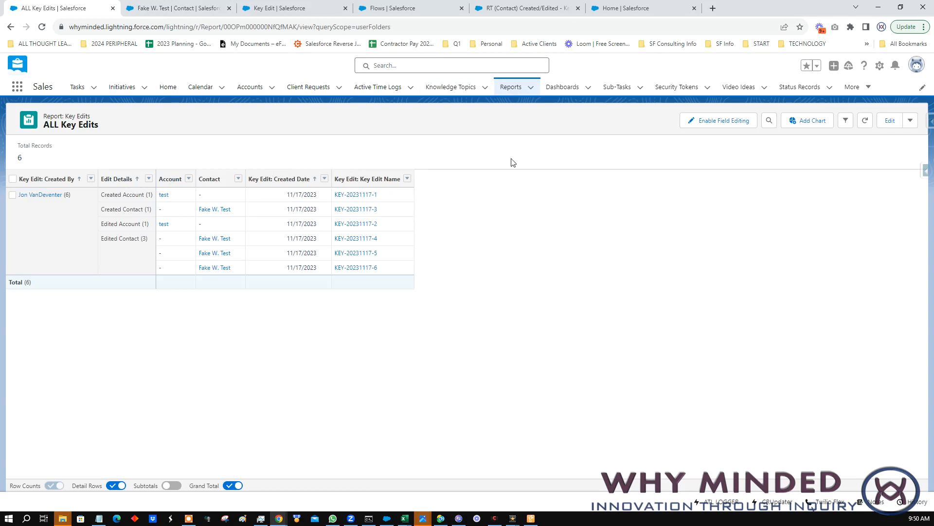
pyautogui.click(890, 121)
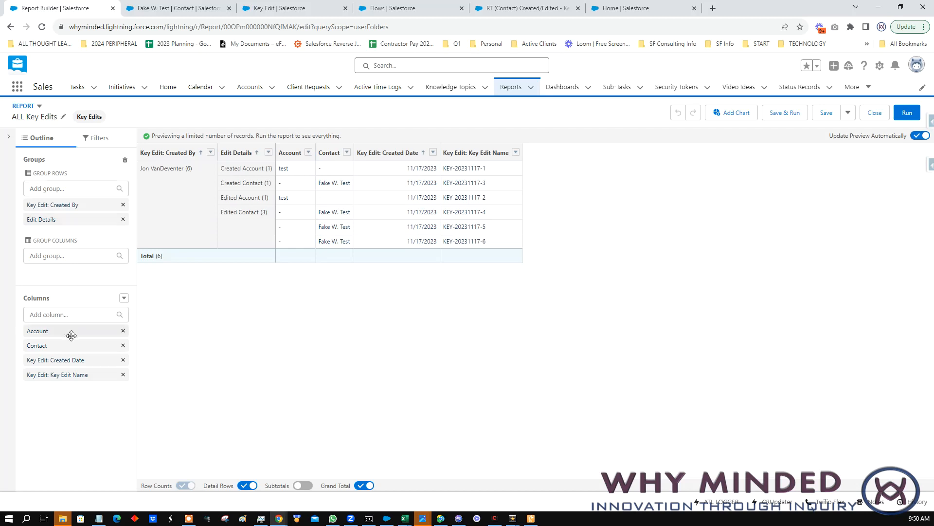
# Add Edited Record as the first column, ahead of Account, and save and run the report.
pyautogui.click(73, 315)
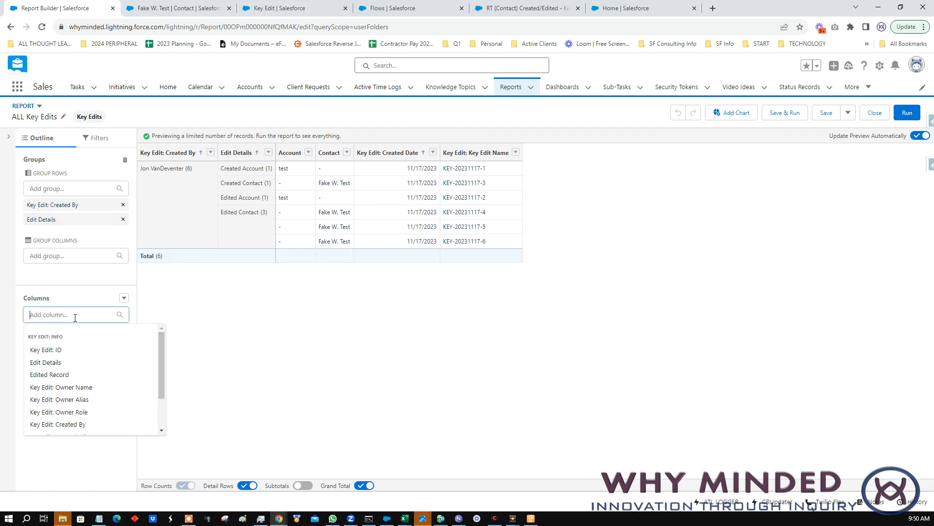
pyautogui.click(56, 375)
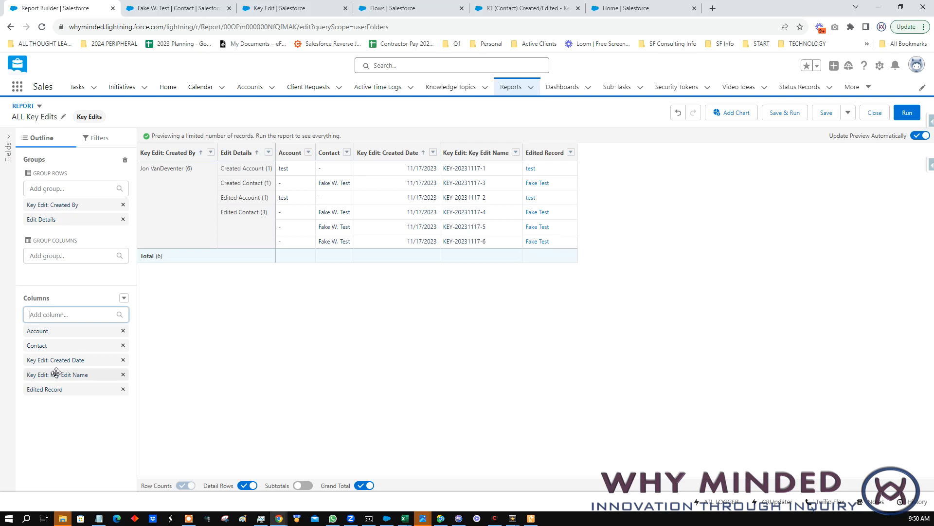
pyautogui.moveTo(52, 393); pyautogui.dragTo(64, 326)
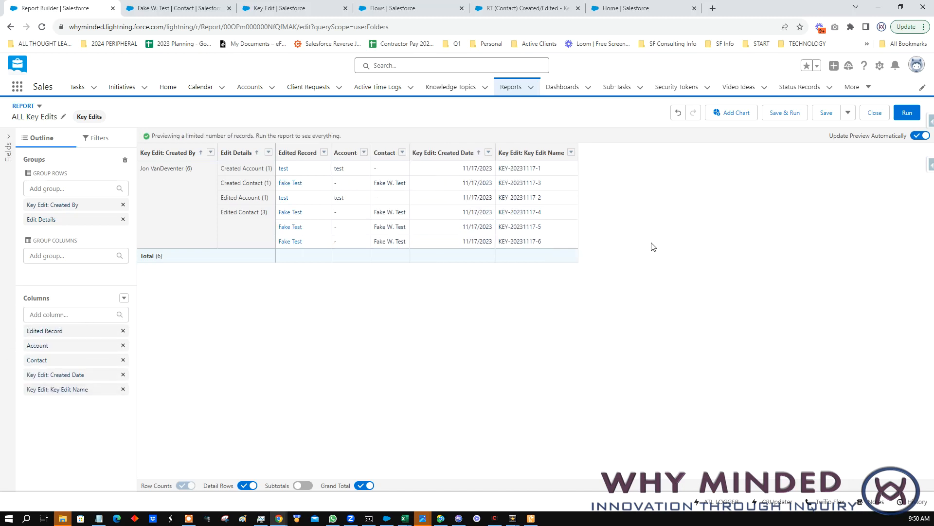
pyautogui.click(785, 112)
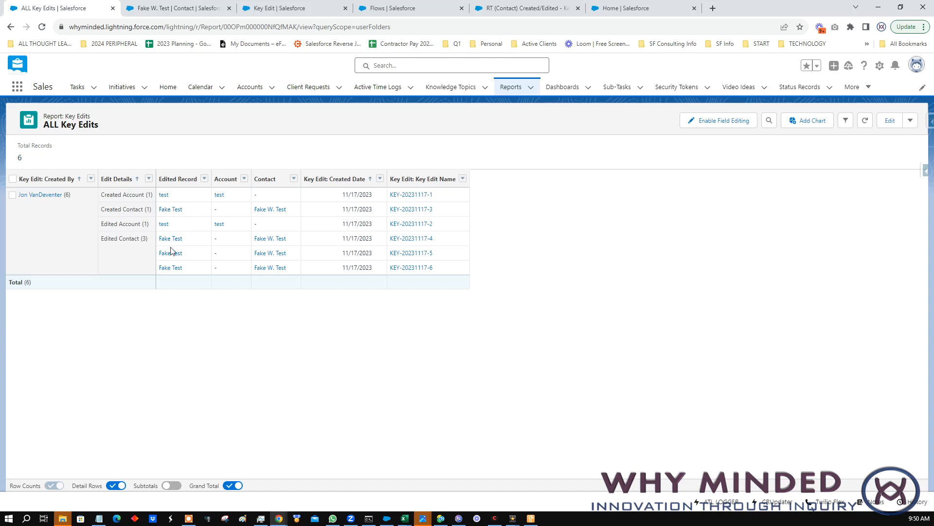
# Open the Edited Record formula field of the Key Edit object for editing.
pyautogui.click(311, 12)
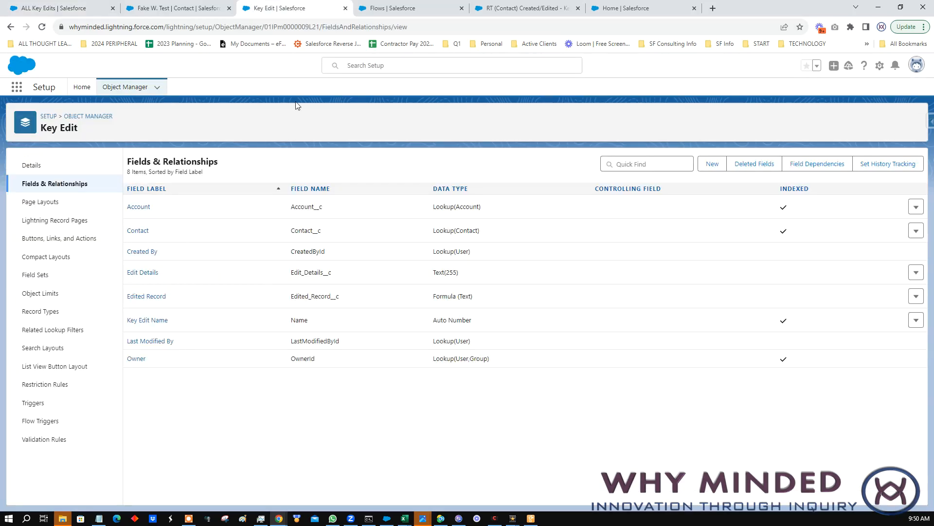
pyautogui.click(142, 297)
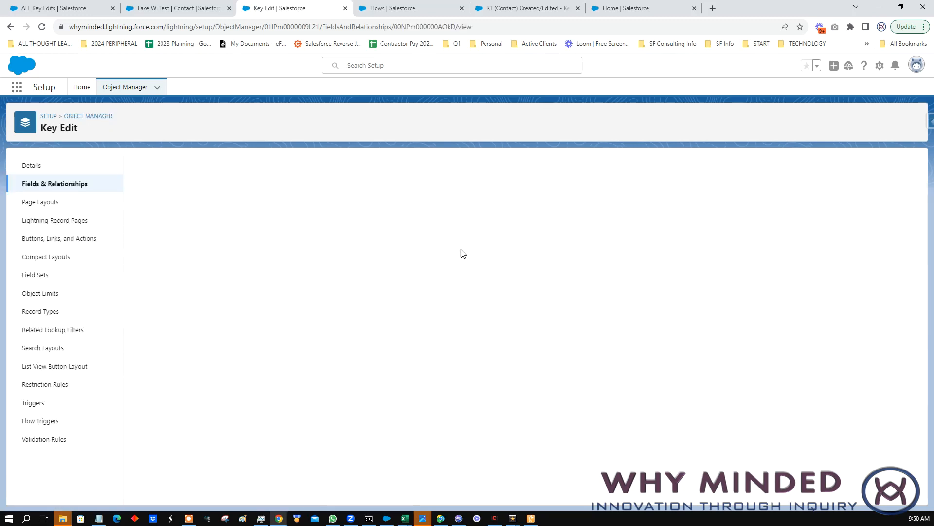
pyautogui.click(381, 210)
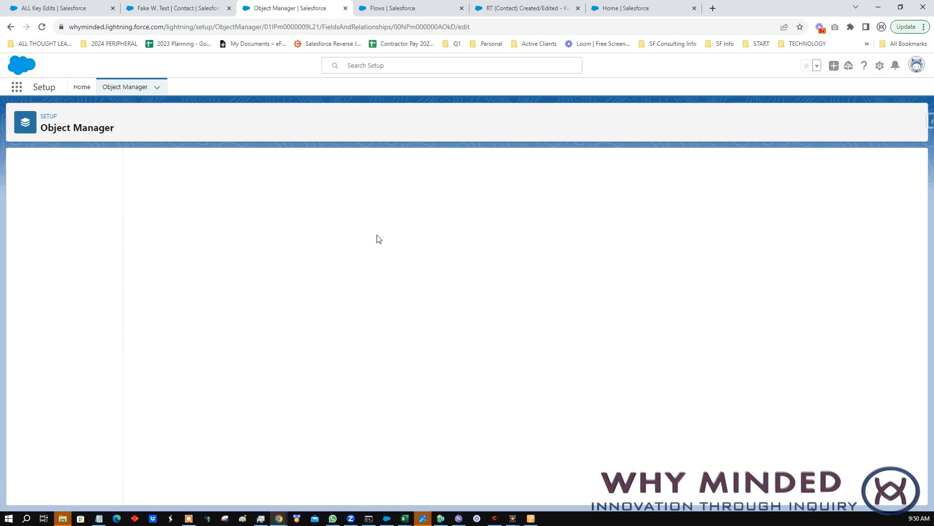
pyautogui.scroll(-3, 209, 408)
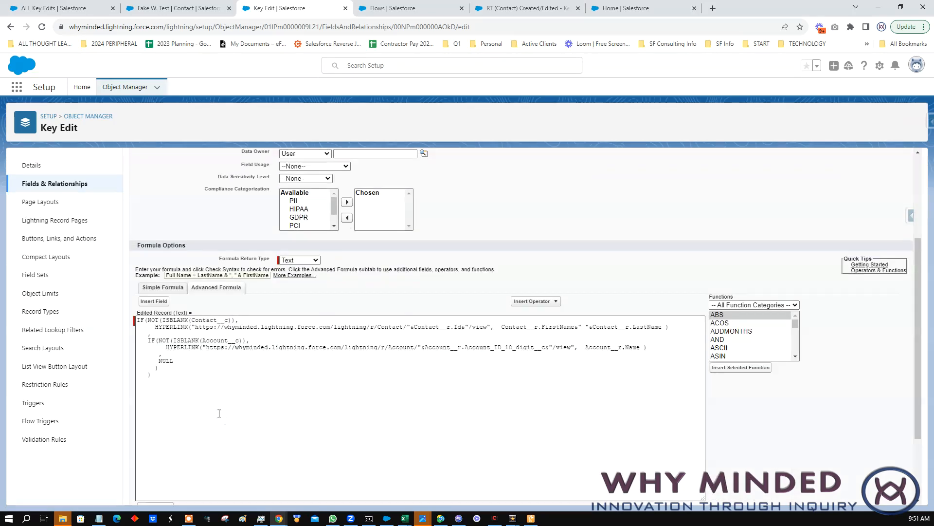
# Prefix the contact HYPERLINK in the formula with "Contact: "& and the account HYPERLINK with "Account: "&.
pyautogui.click(155, 327)
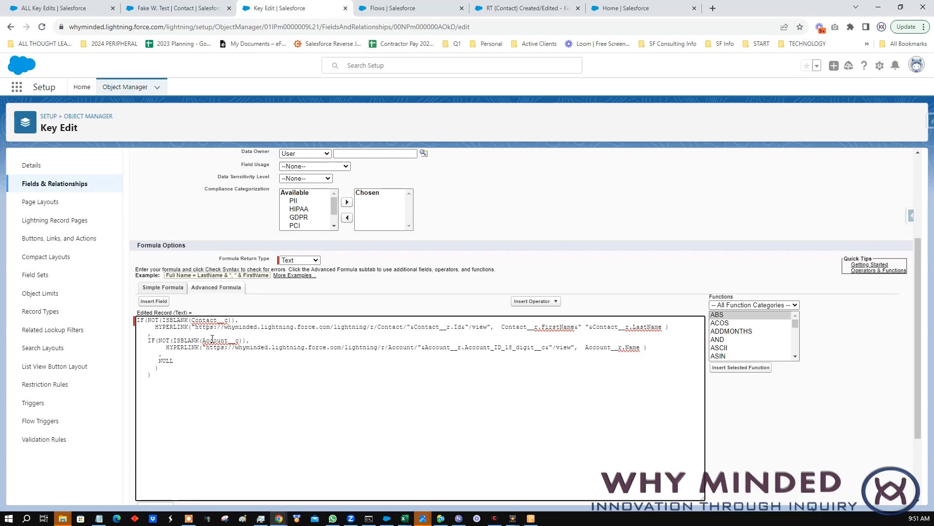
pyautogui.write('"C')
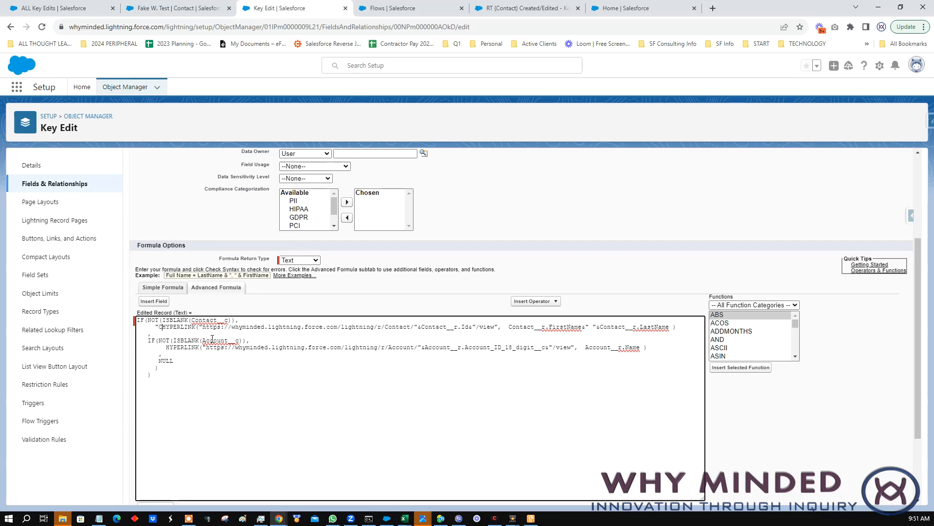
pyautogui.write('ontact: ')
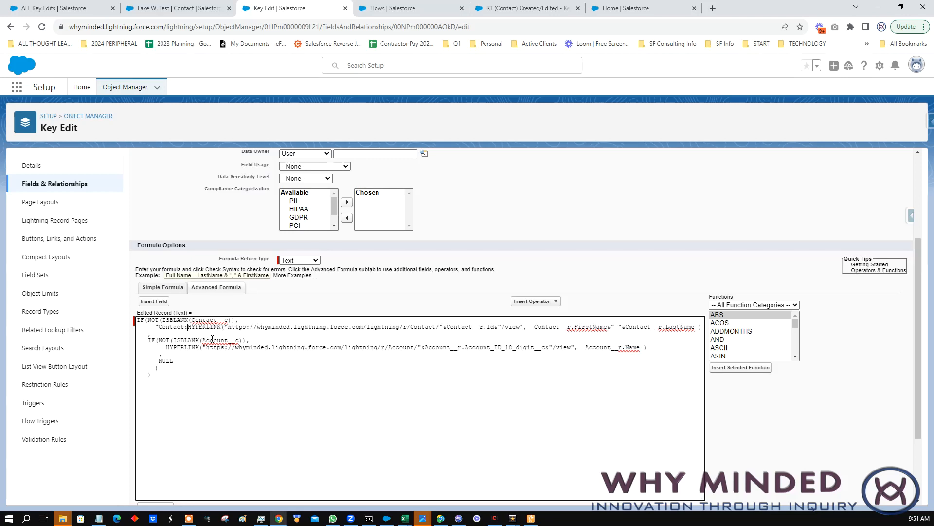
pyautogui.write('"&')
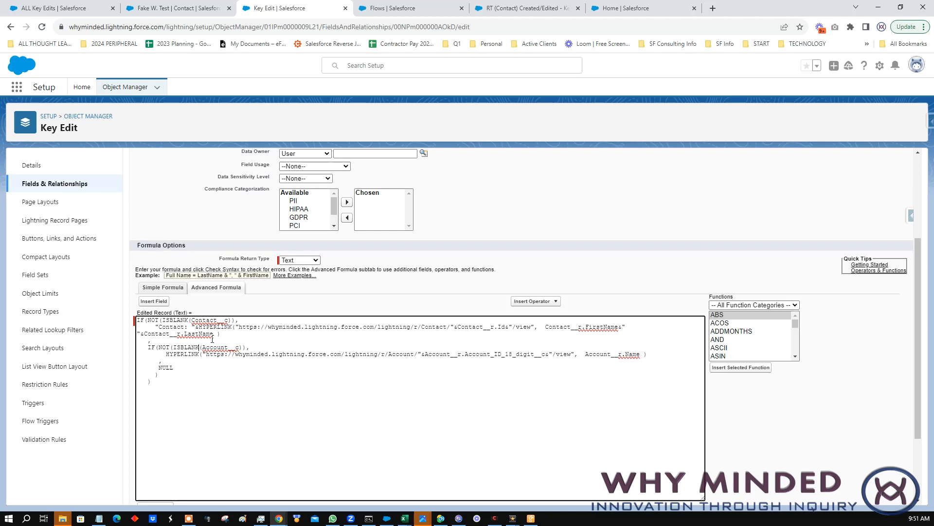
pyautogui.write('"Account:')
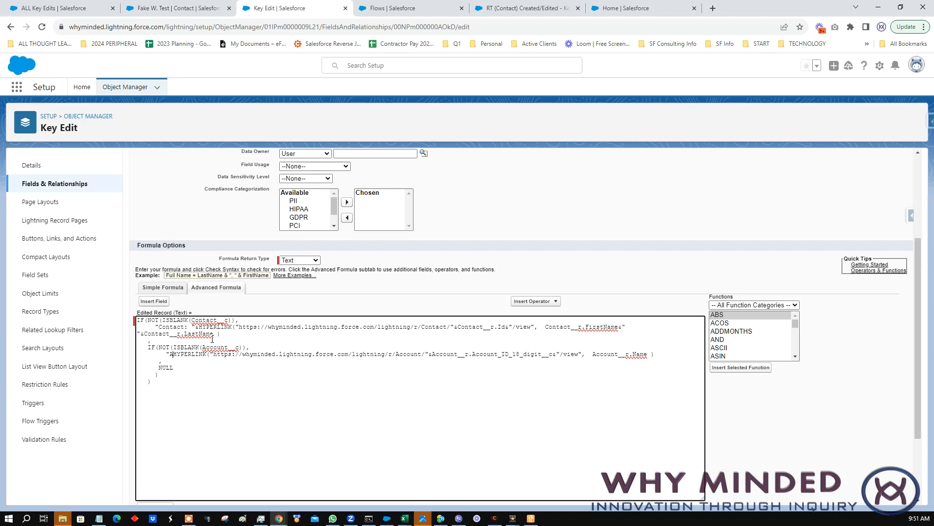
pyautogui.write(' "')
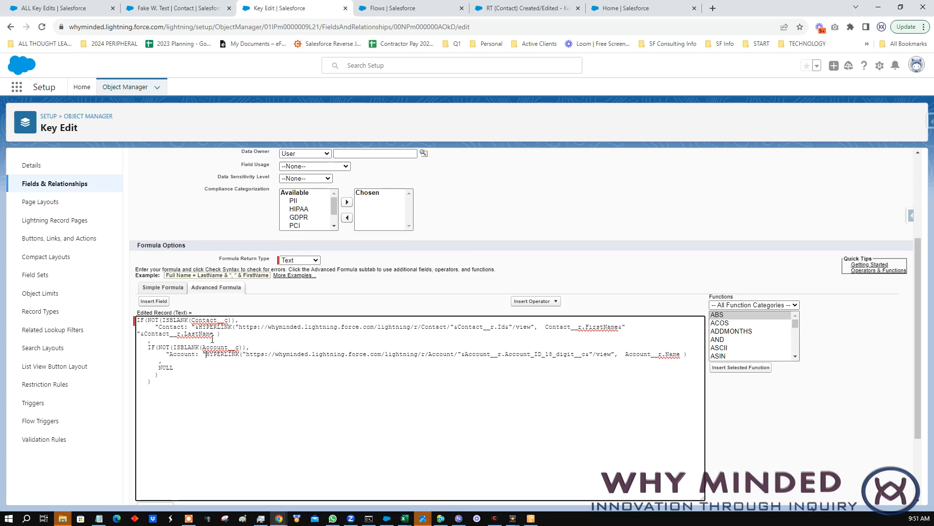
pyautogui.write('&')
# Check the syntax of the Edited Record formula and save the field.
pyautogui.scroll(-1, 167, 424)
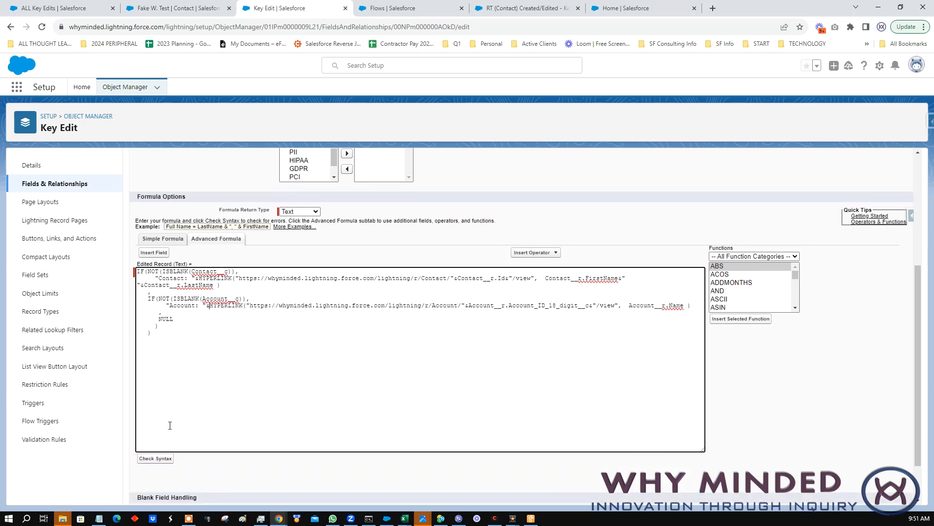
pyautogui.click(151, 458)
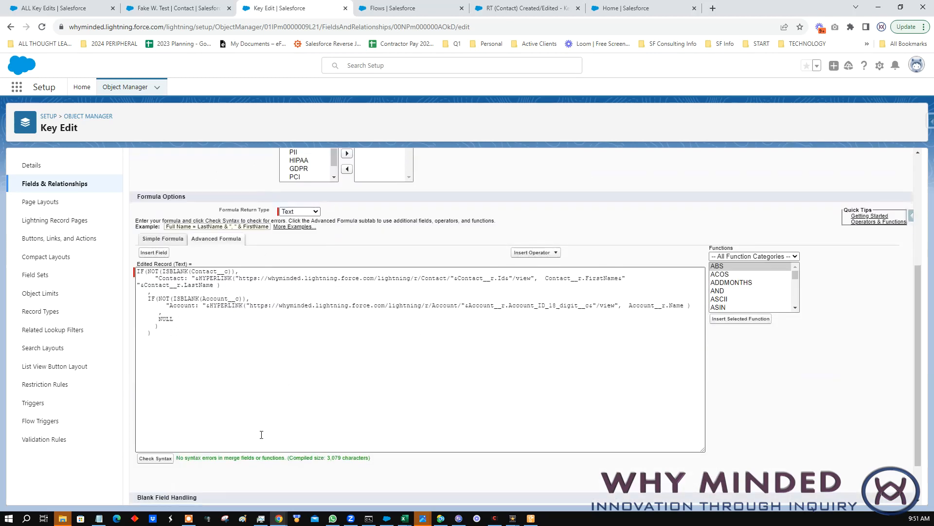
pyautogui.click(375, 189)
# Return to the ALL Key Edits report and refresh it to load the updated Edited Record values.
pyautogui.click(67, 12)
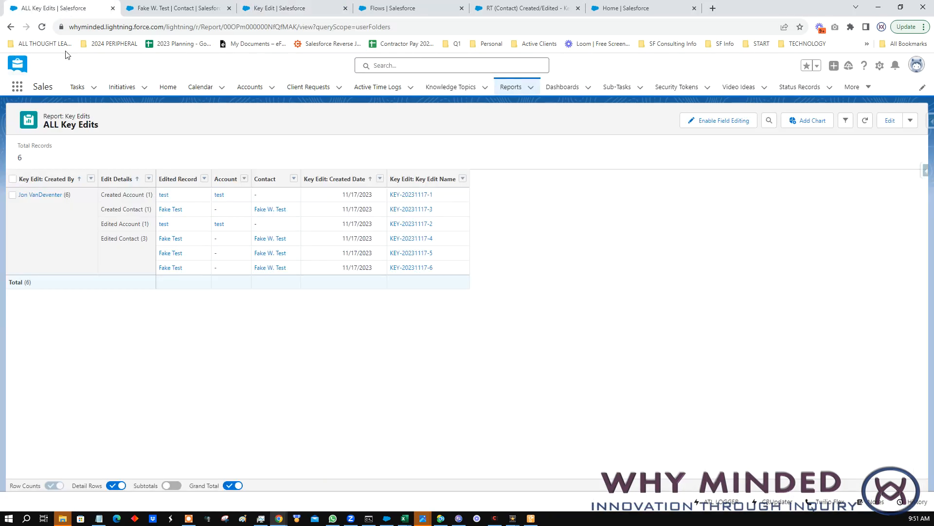
pyautogui.click(864, 122)
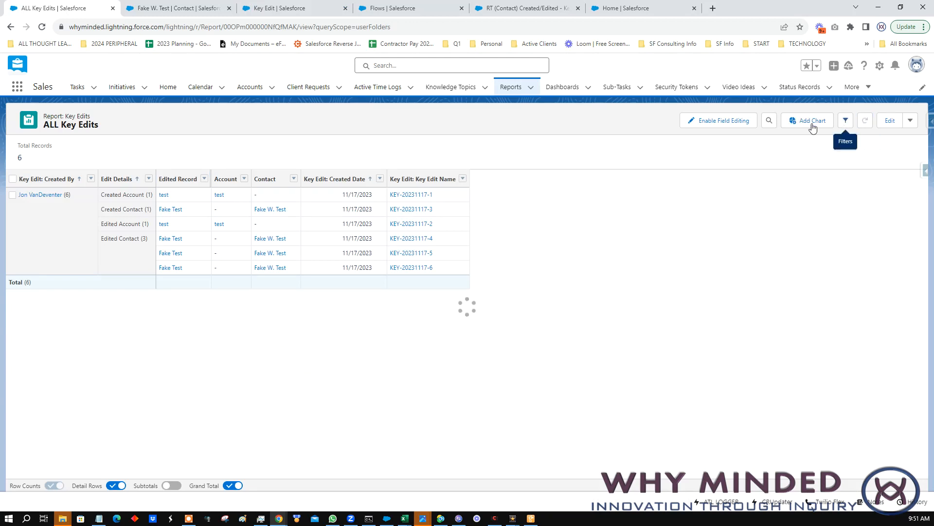